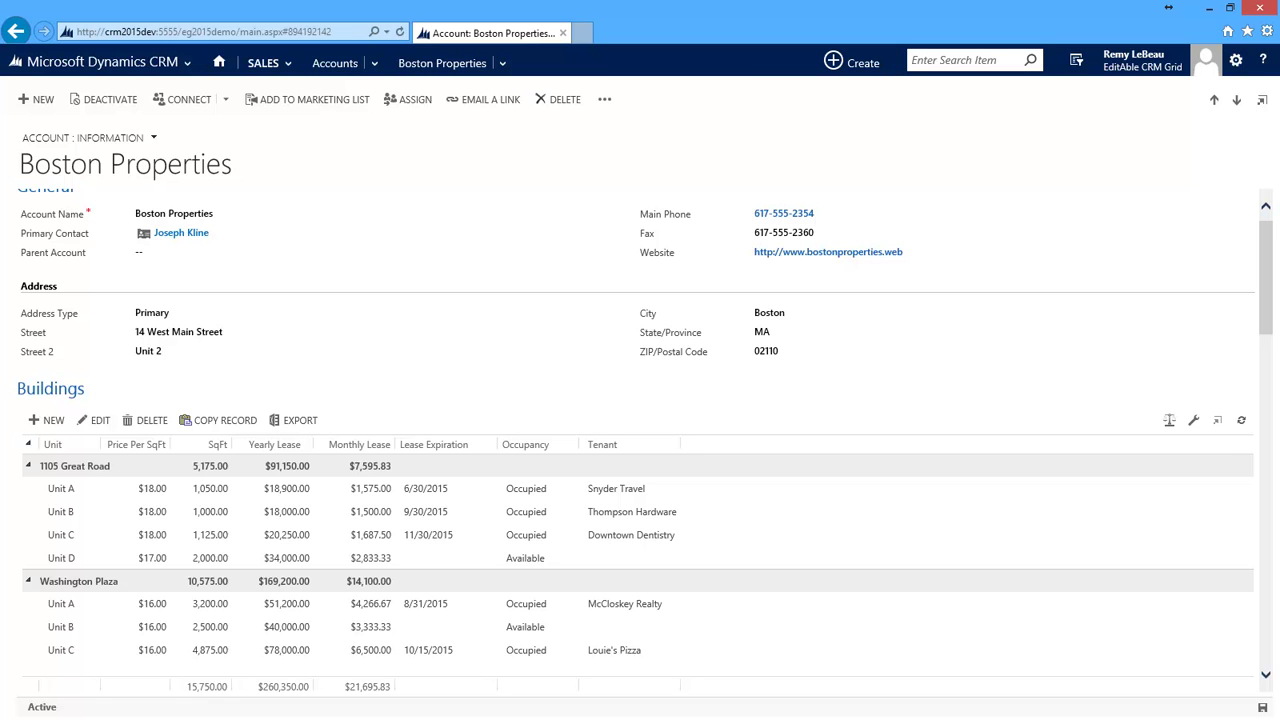
click(258, 516)
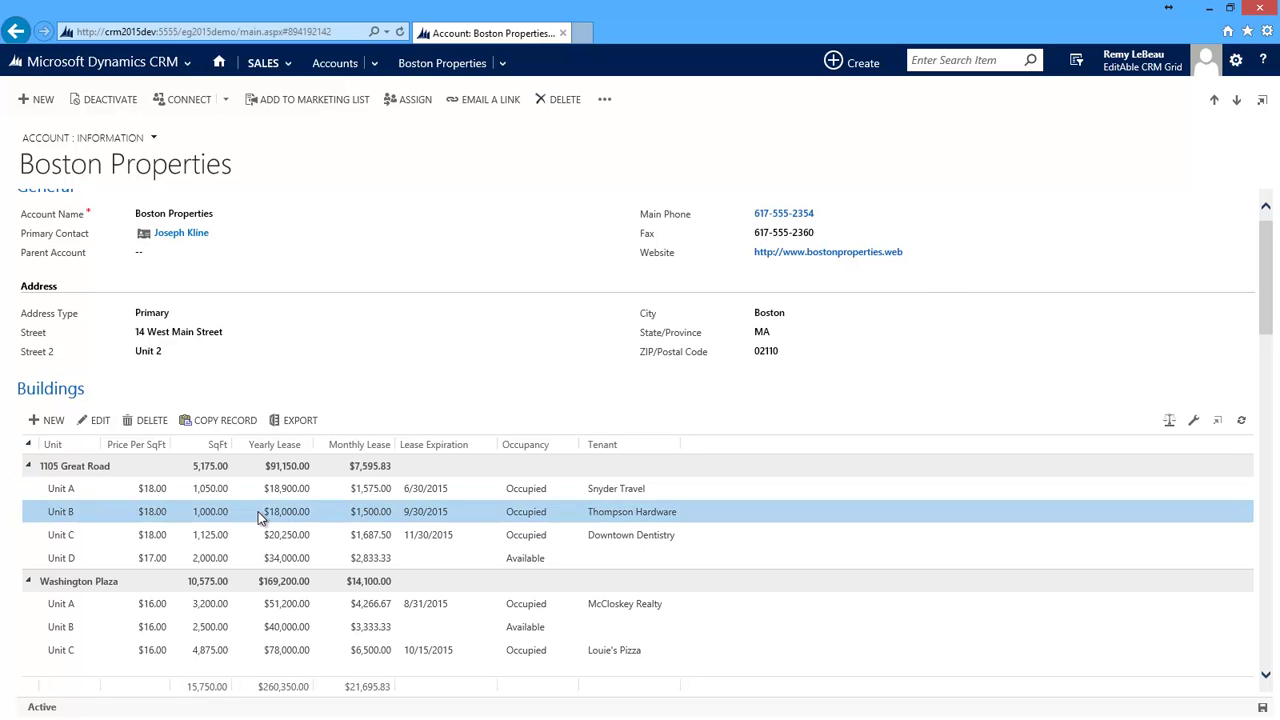
click(250, 647)
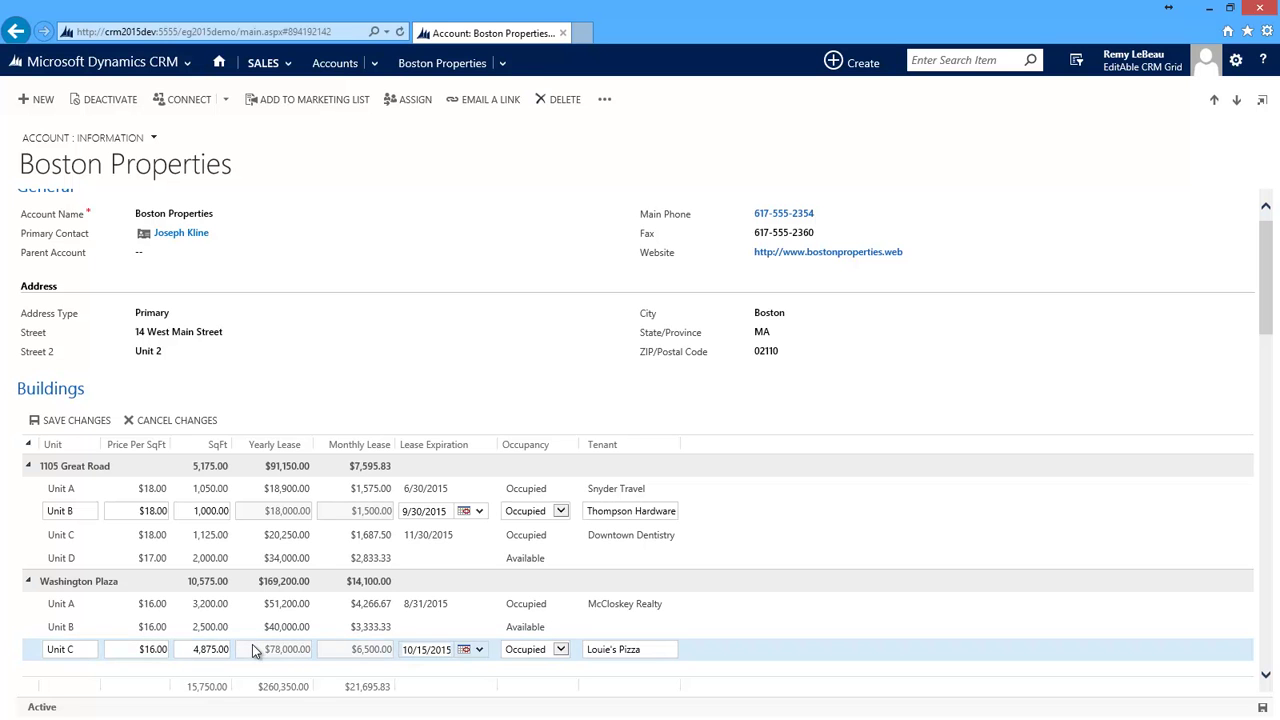
drag(194, 512, 237, 517)
text(1100)
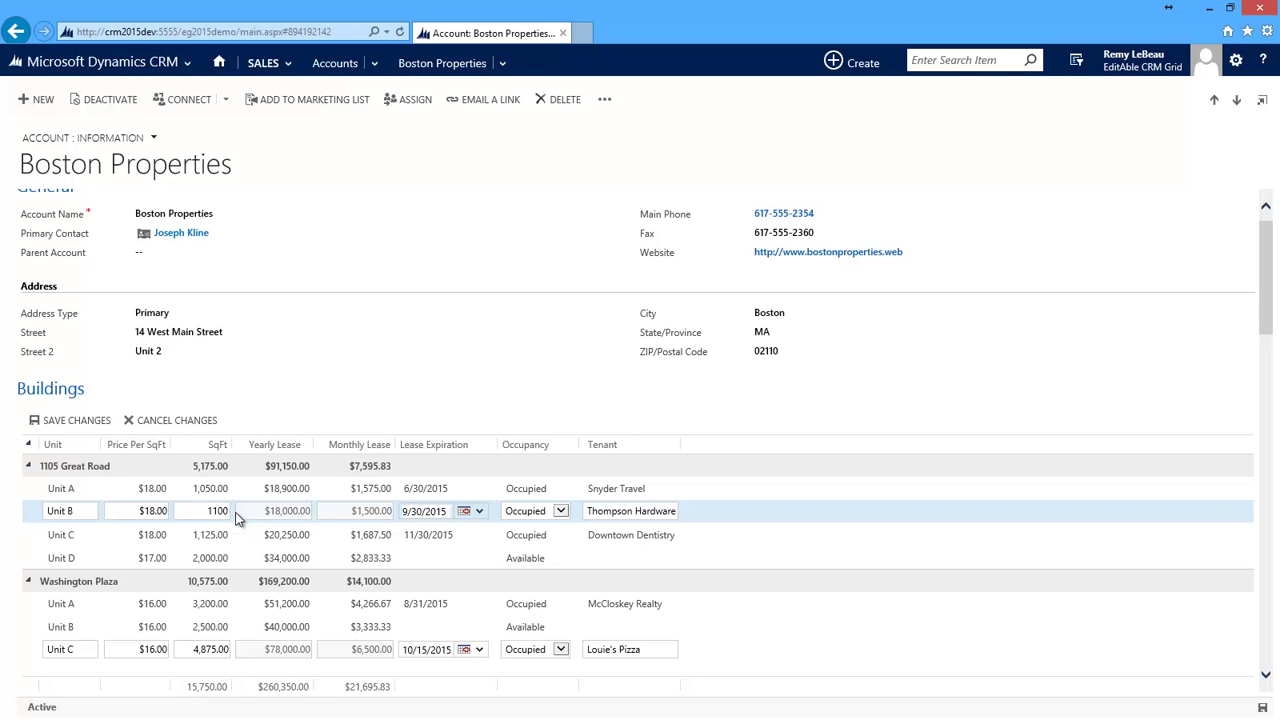
Set Washington Plaza Unit C's lease expiration to October 31, 2015 and save both edits
click(478, 650)
click(484, 668)
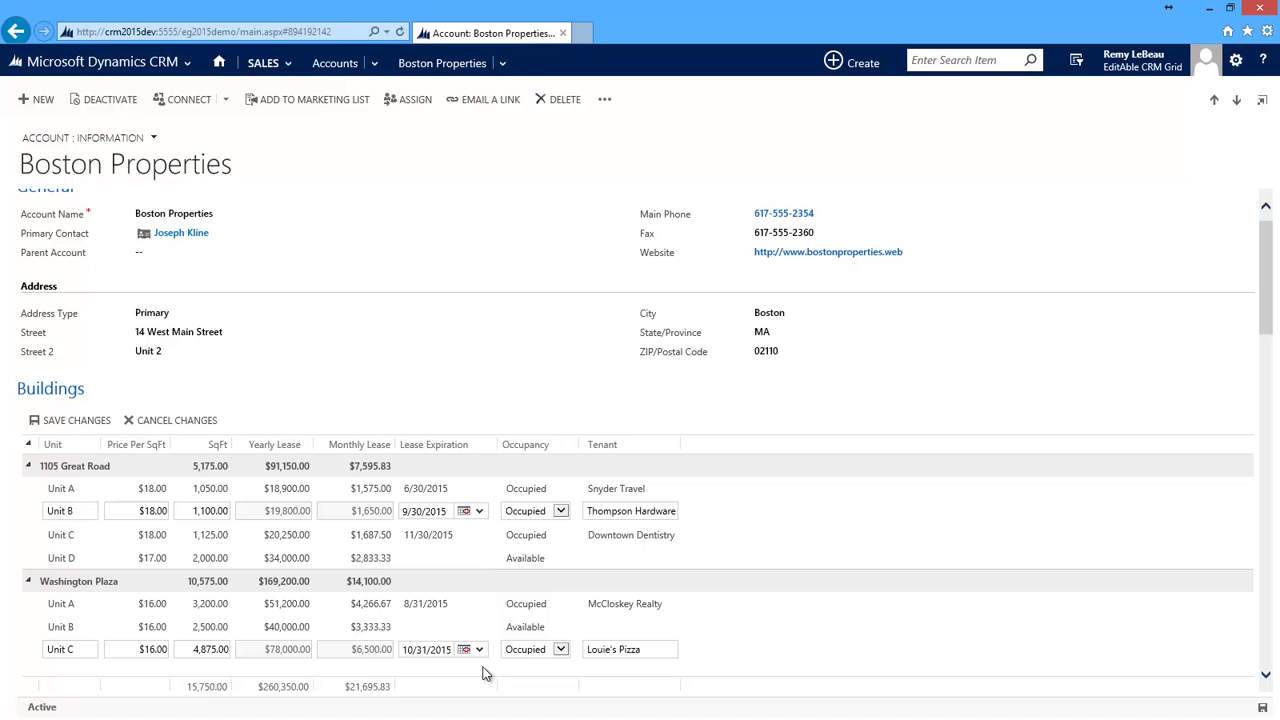
click(76, 420)
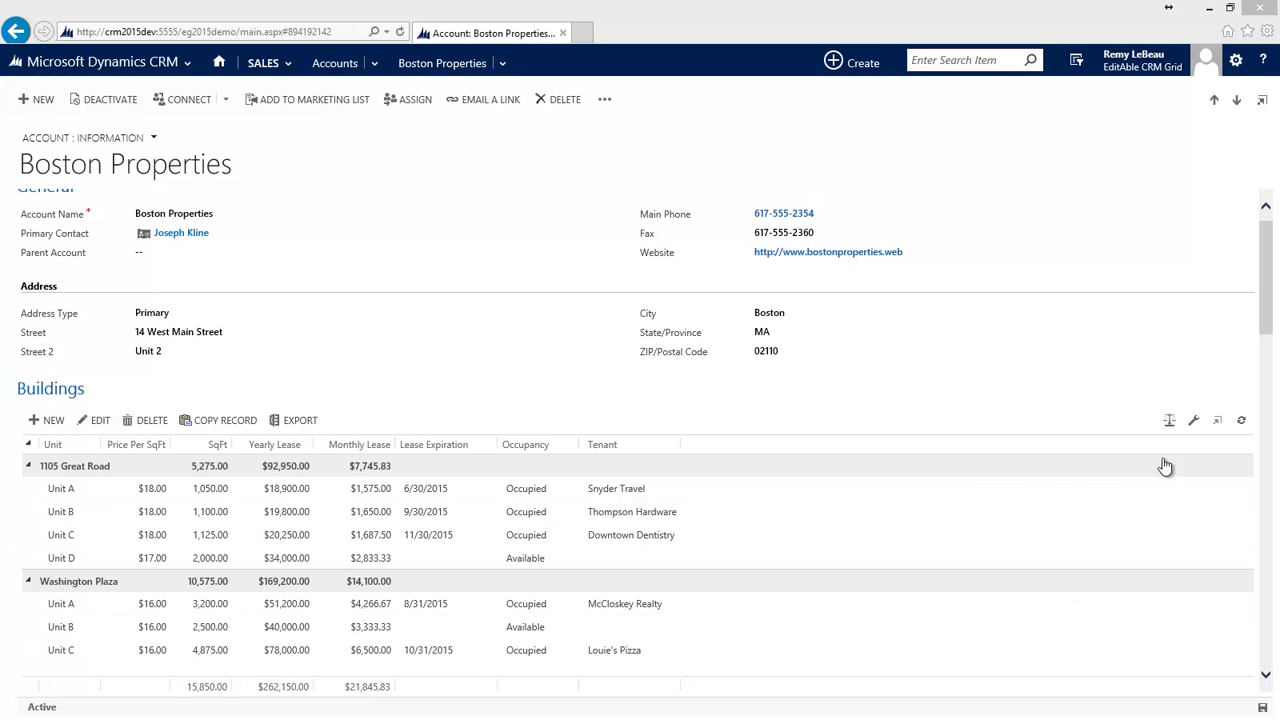
Change the Buildings grid's Group By option from Building to Occupancy
click(1194, 421)
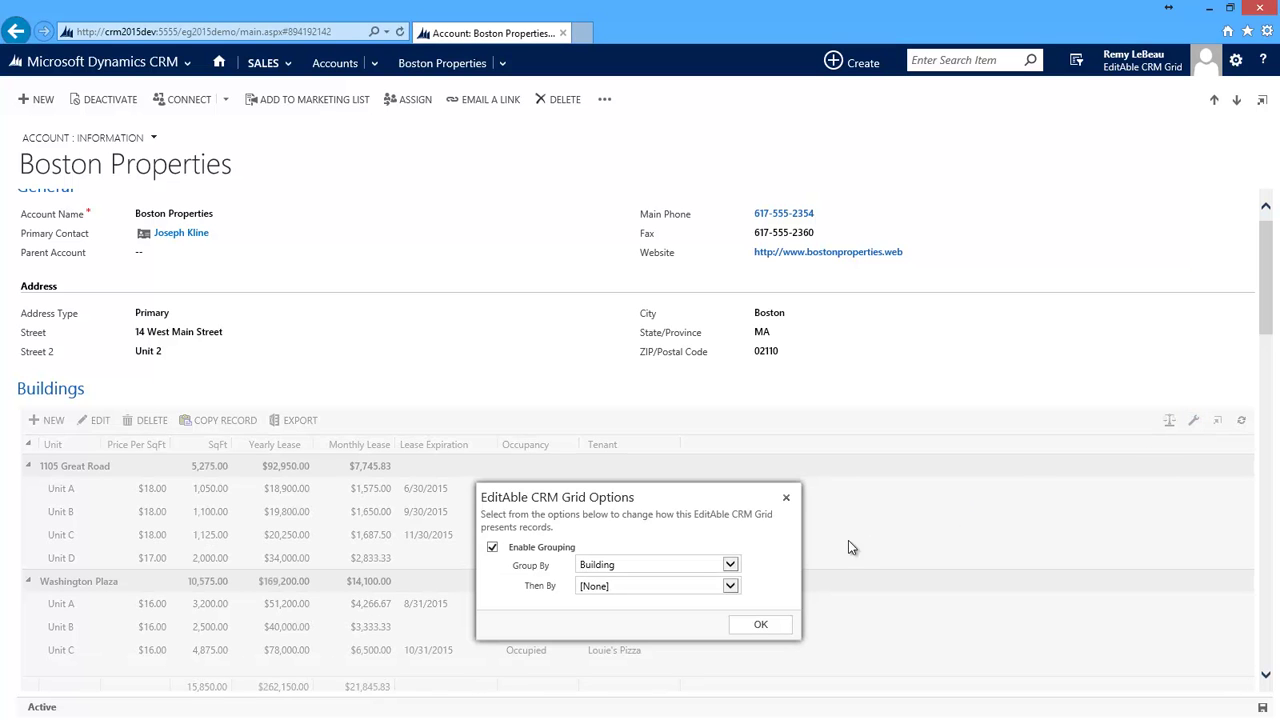
click(732, 568)
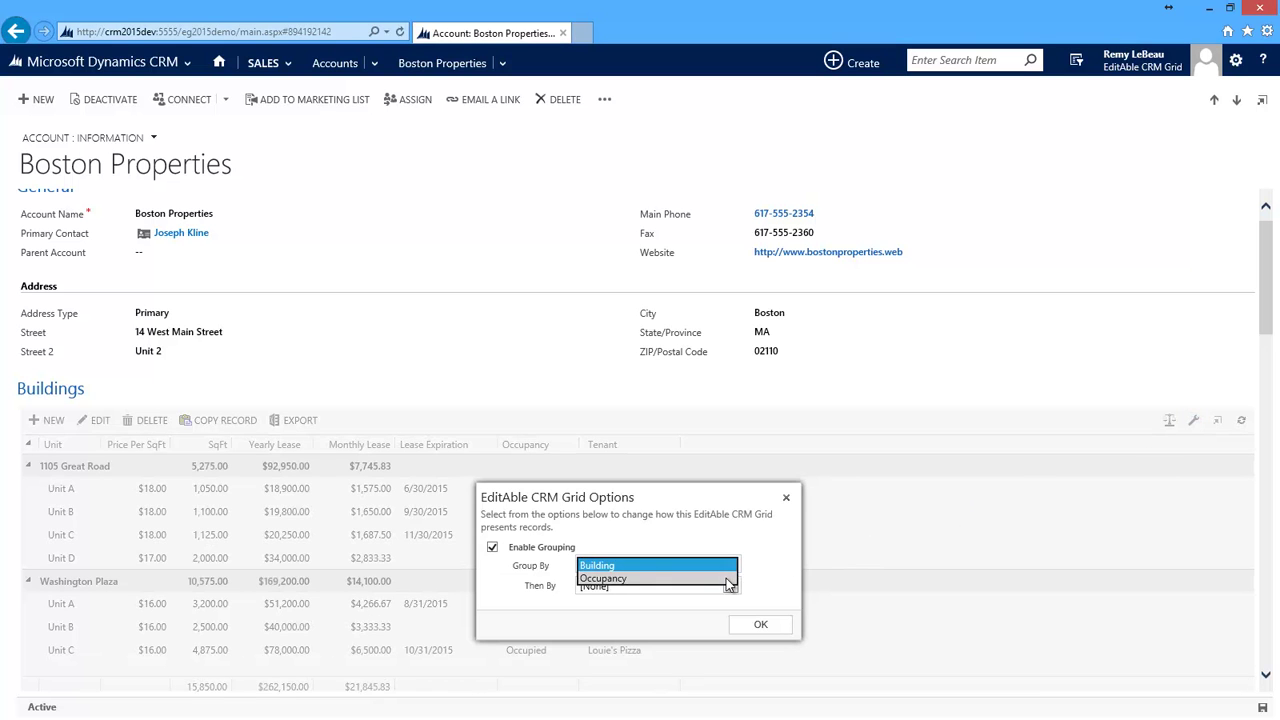
click(730, 579)
click(759, 624)
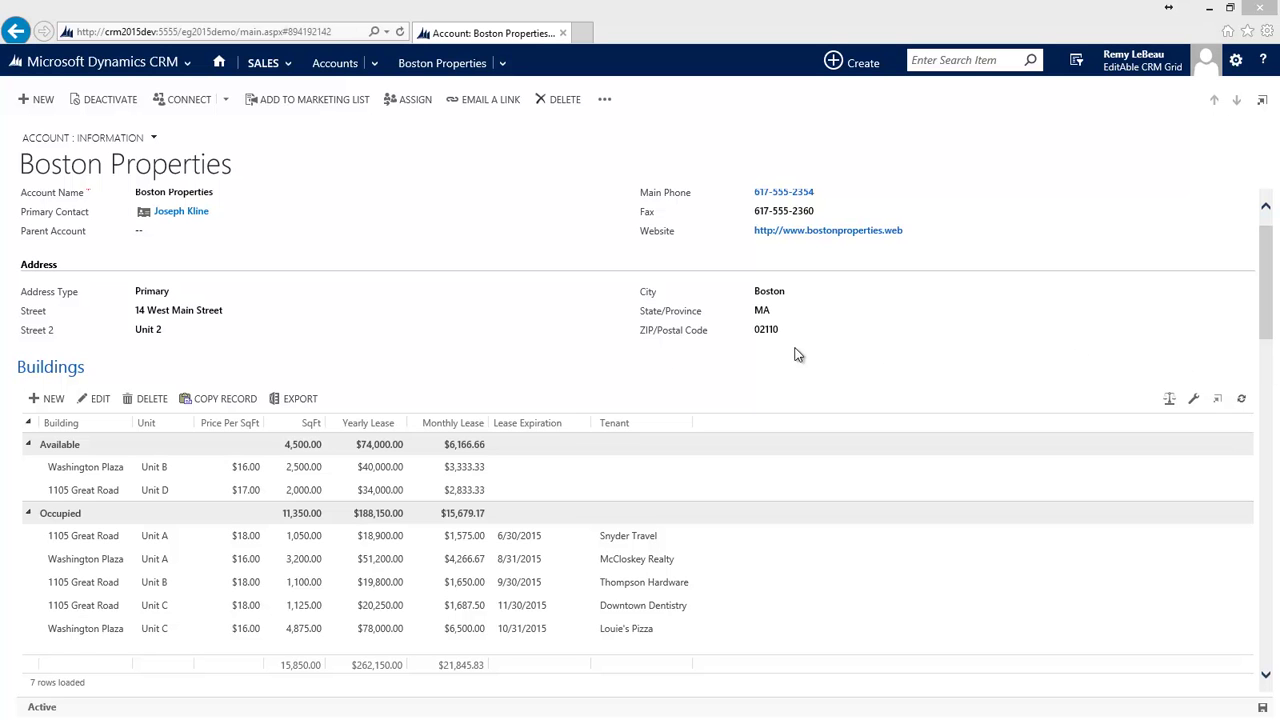
Export the Buildings grid to Excel as formatted data
click(300, 399)
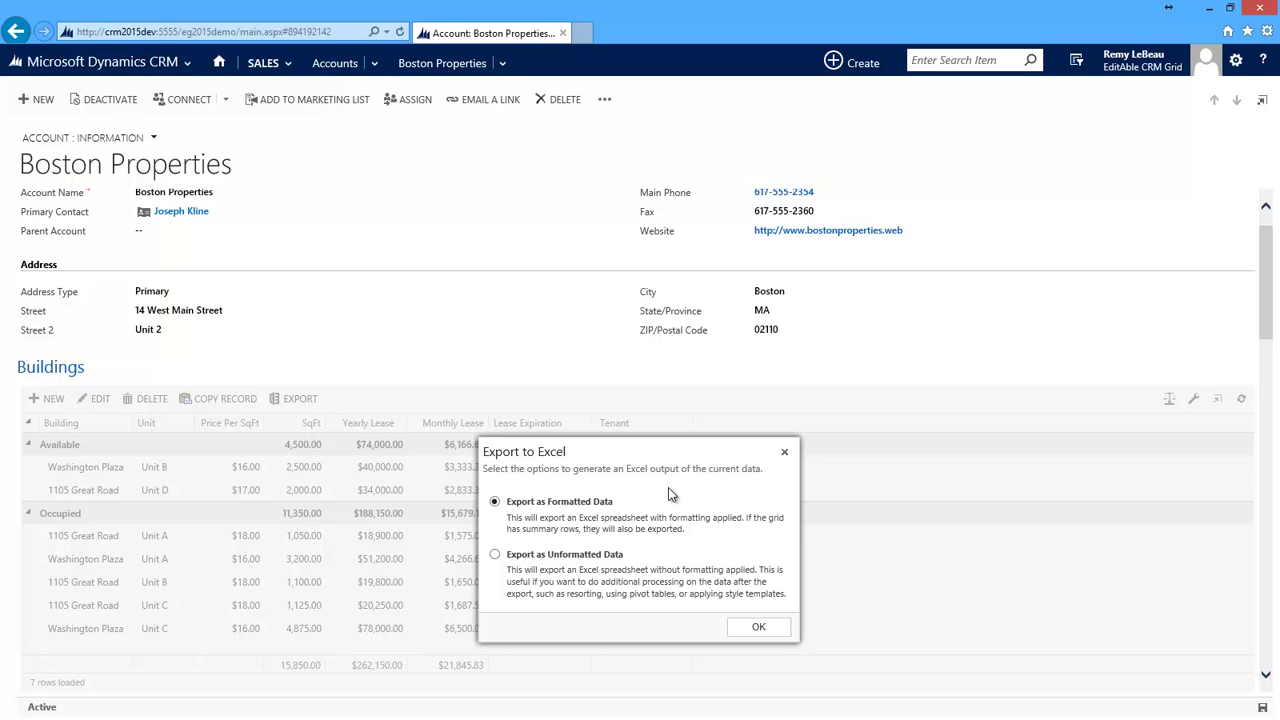
click(760, 629)
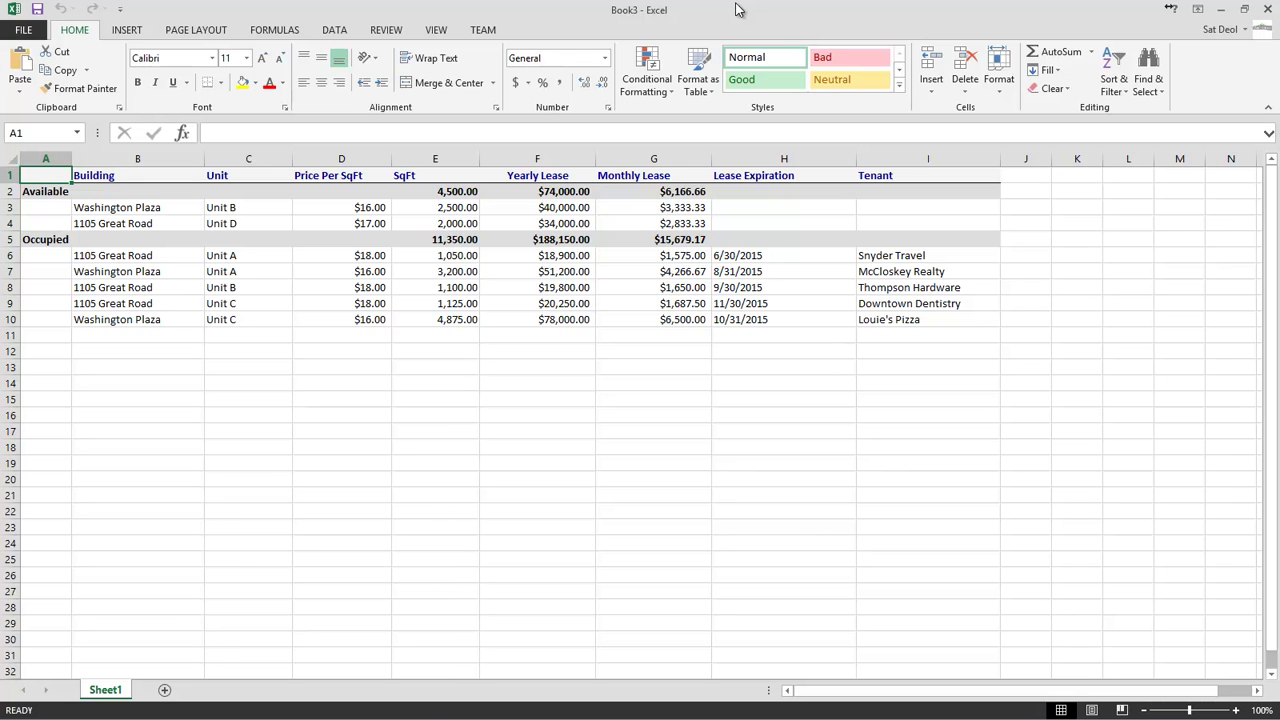
Close the formatted workbook, re-export the grid as unformatted data, then close that workbook
click(1267, 9)
click(308, 398)
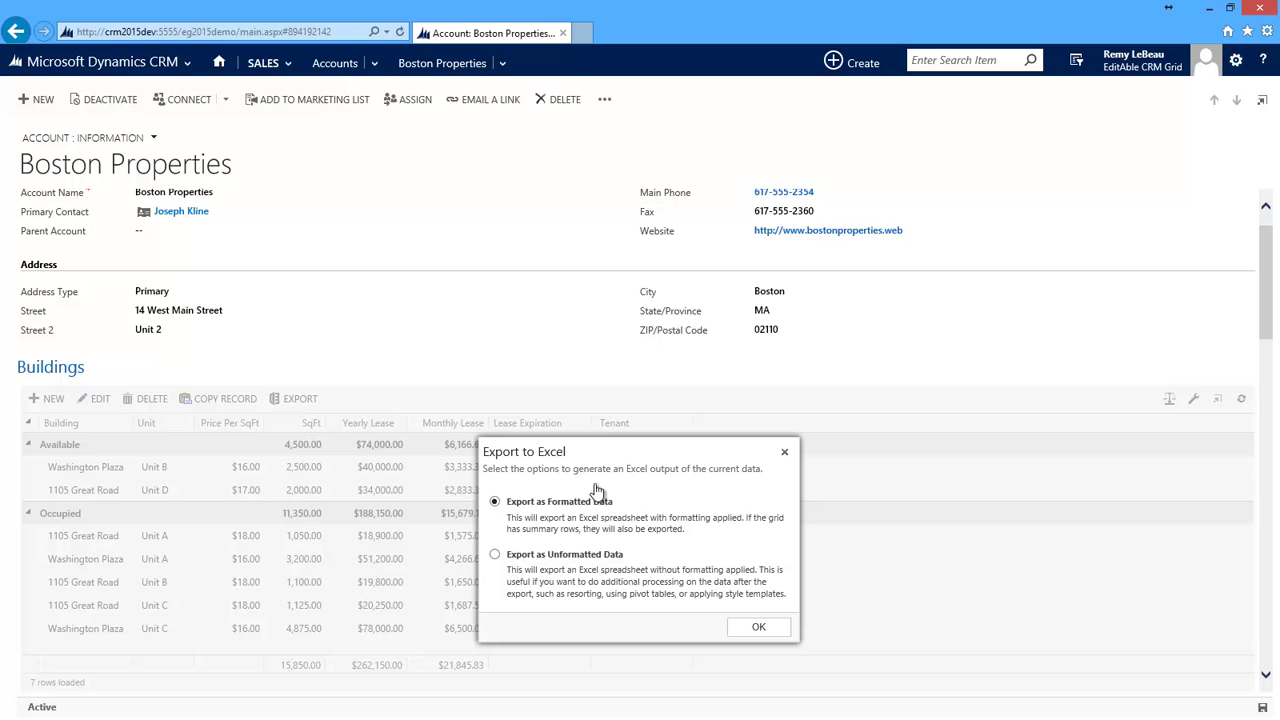
click(605, 556)
click(751, 630)
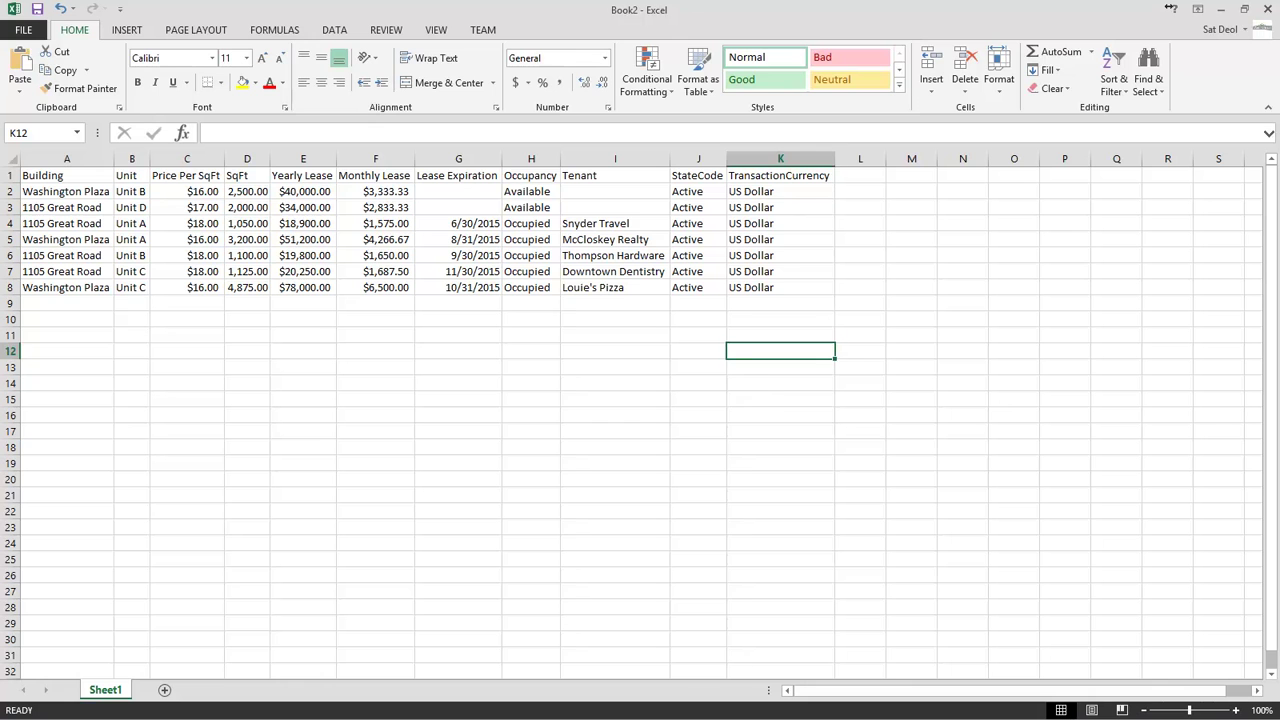
click(1273, 9)
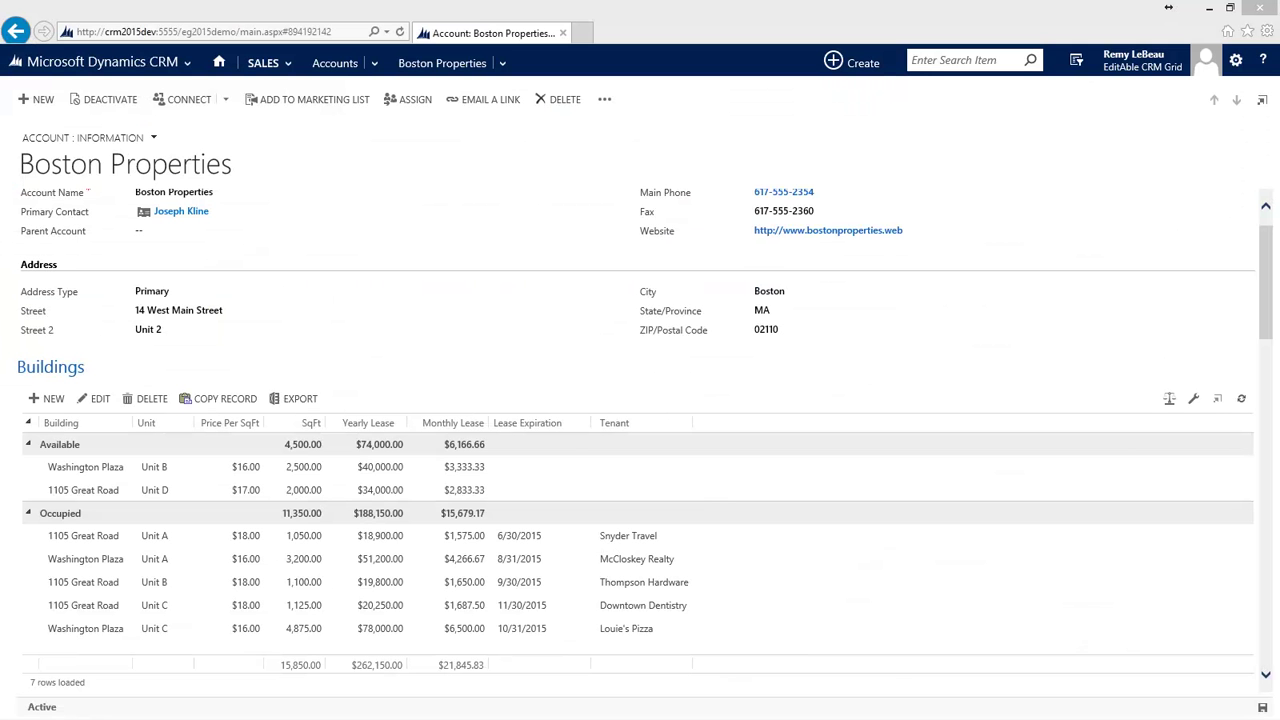
Scroll the account form down to the Investment Properties grid
scroll(640, 440, down, 5)
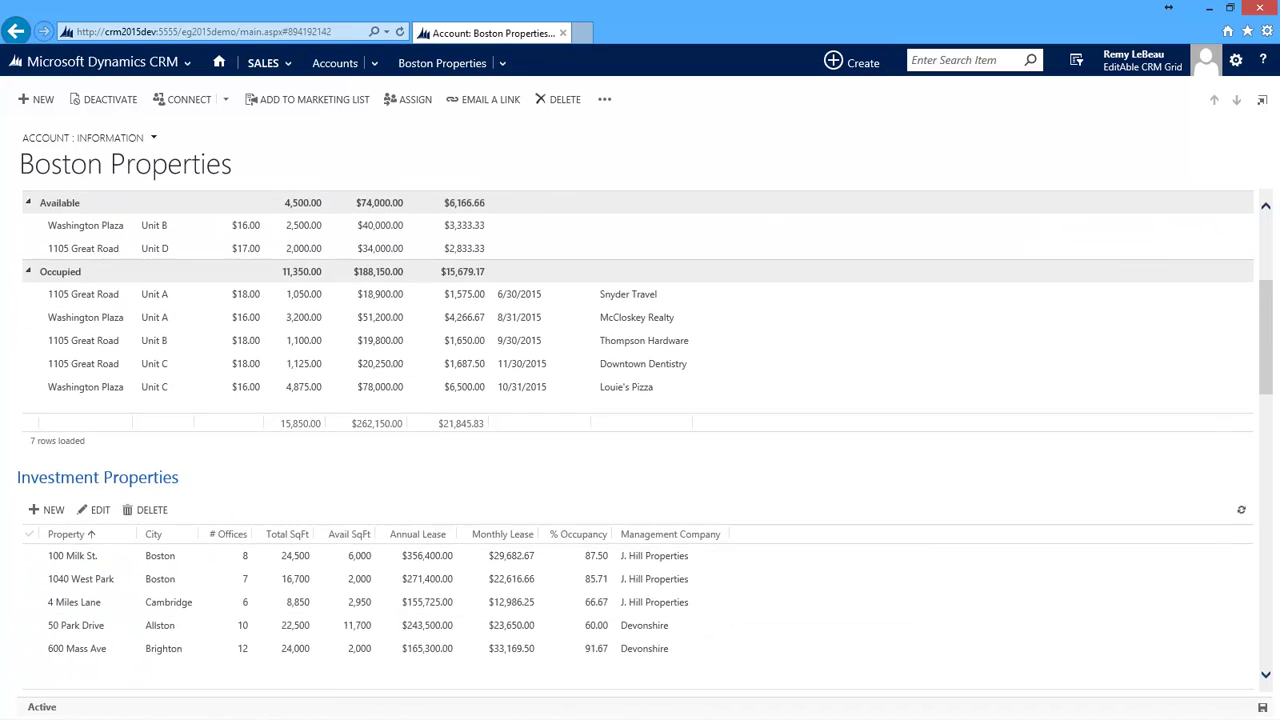
scroll(640, 440, down, 1)
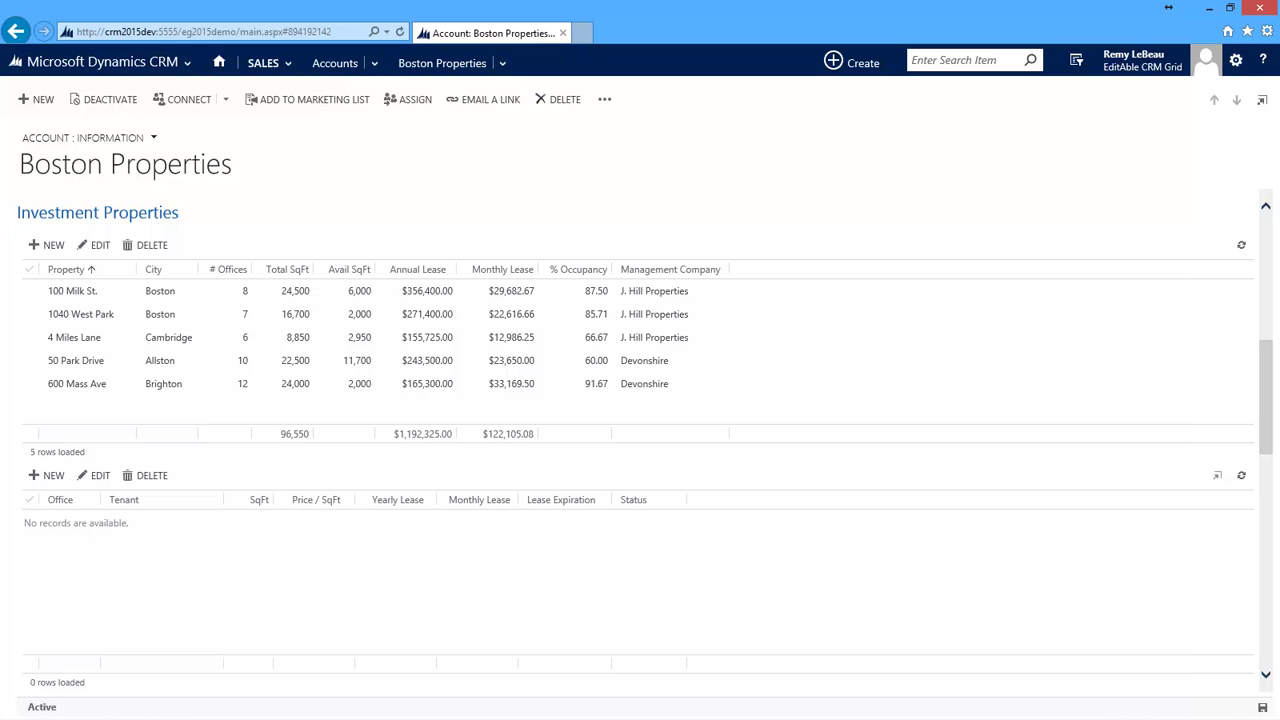
Under 4 Miles Lane, save Unit 5 at 1700 SqFt and refresh the properties grid
click(74, 337)
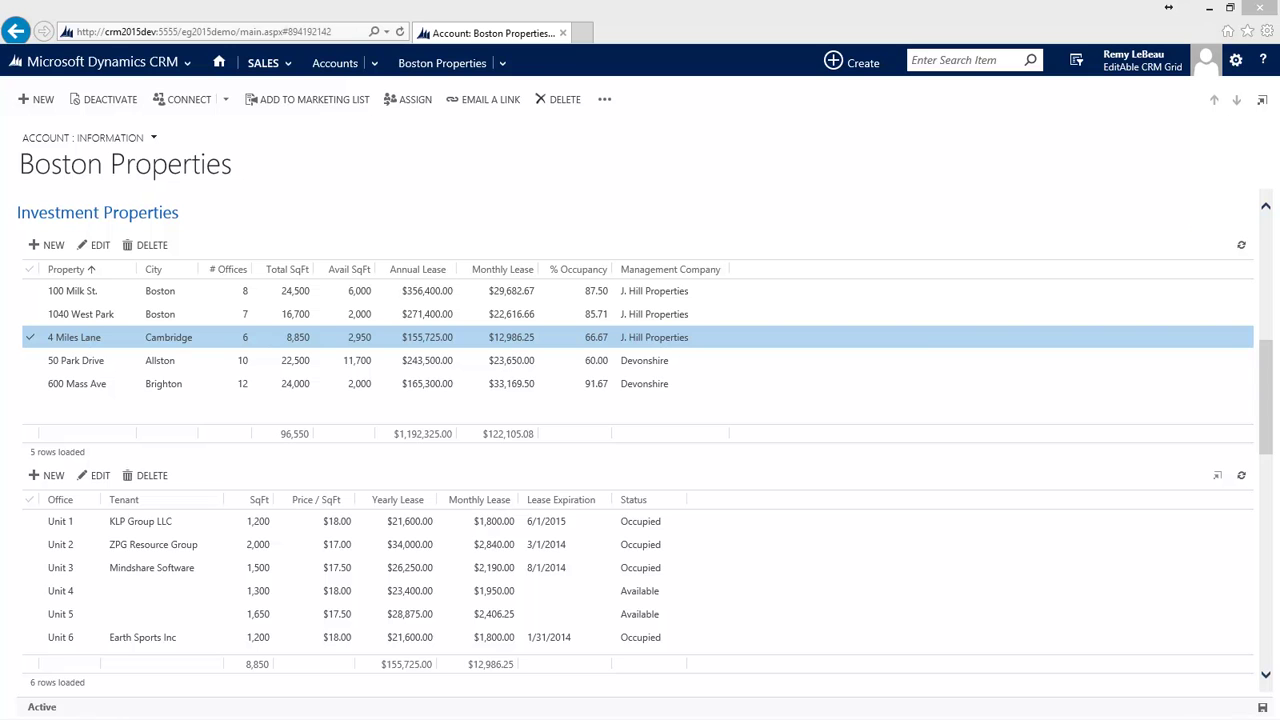
double_click(152, 614)
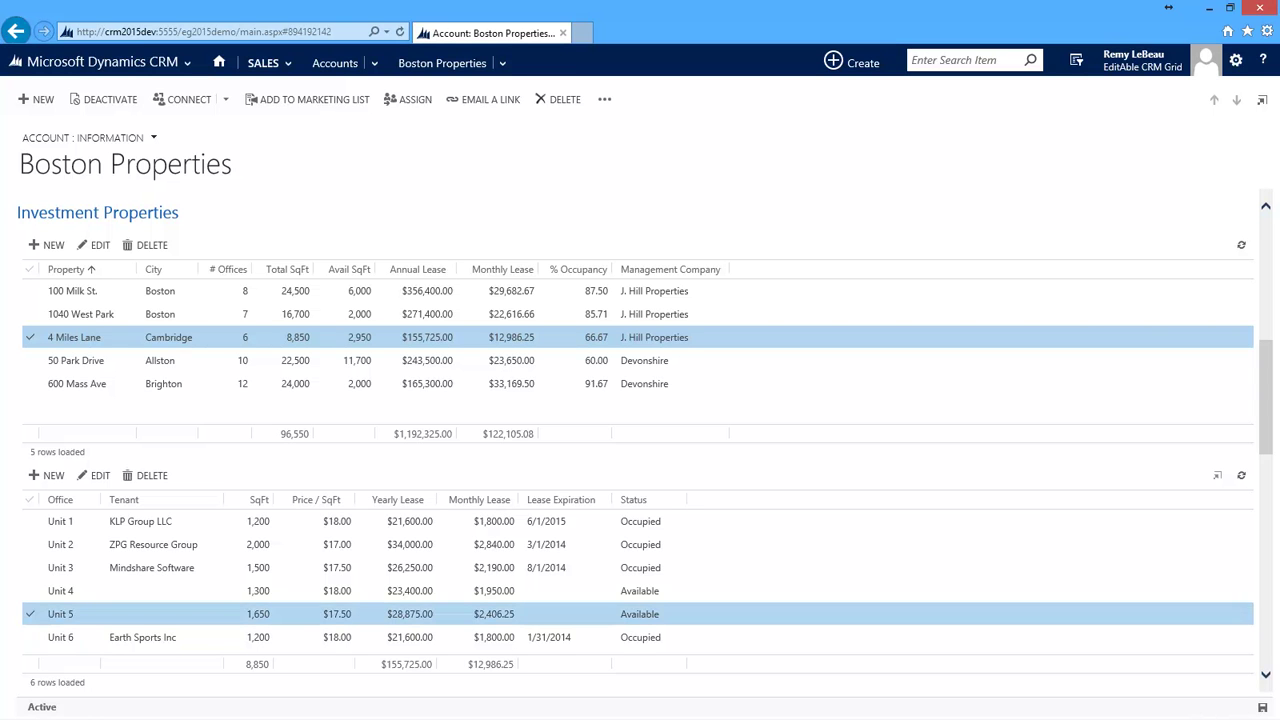
text(1700)
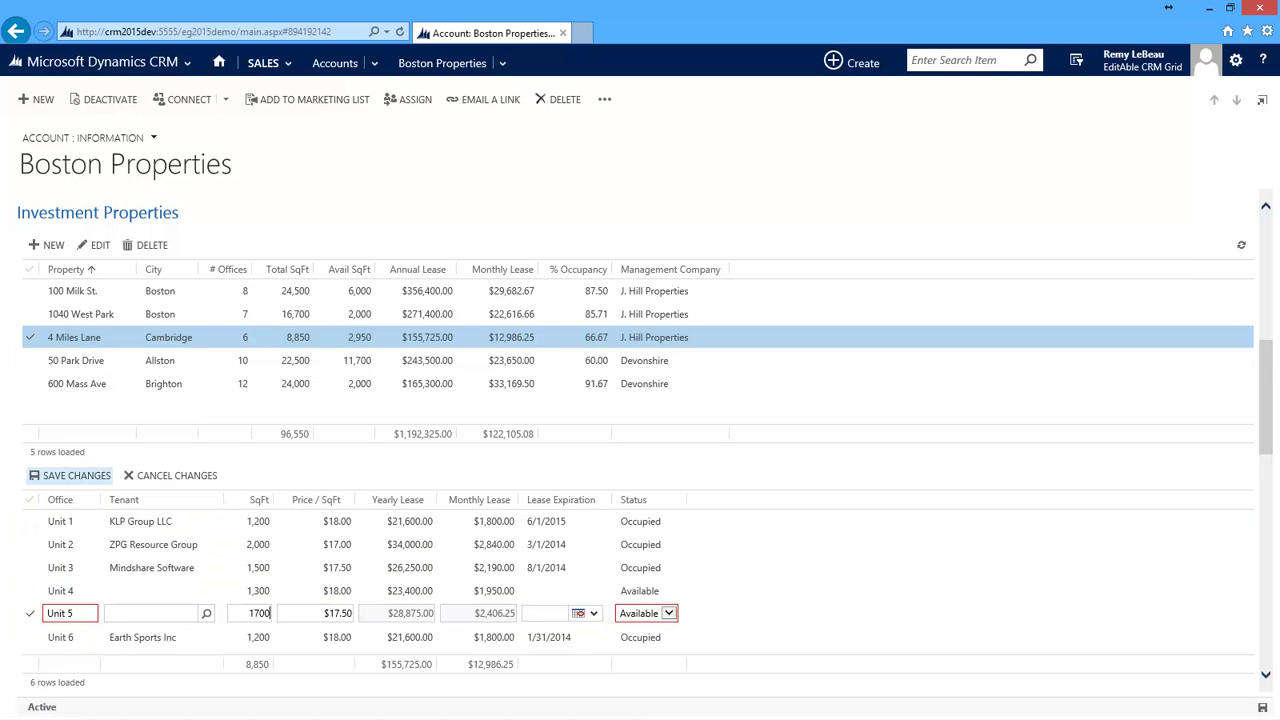
click(70, 475)
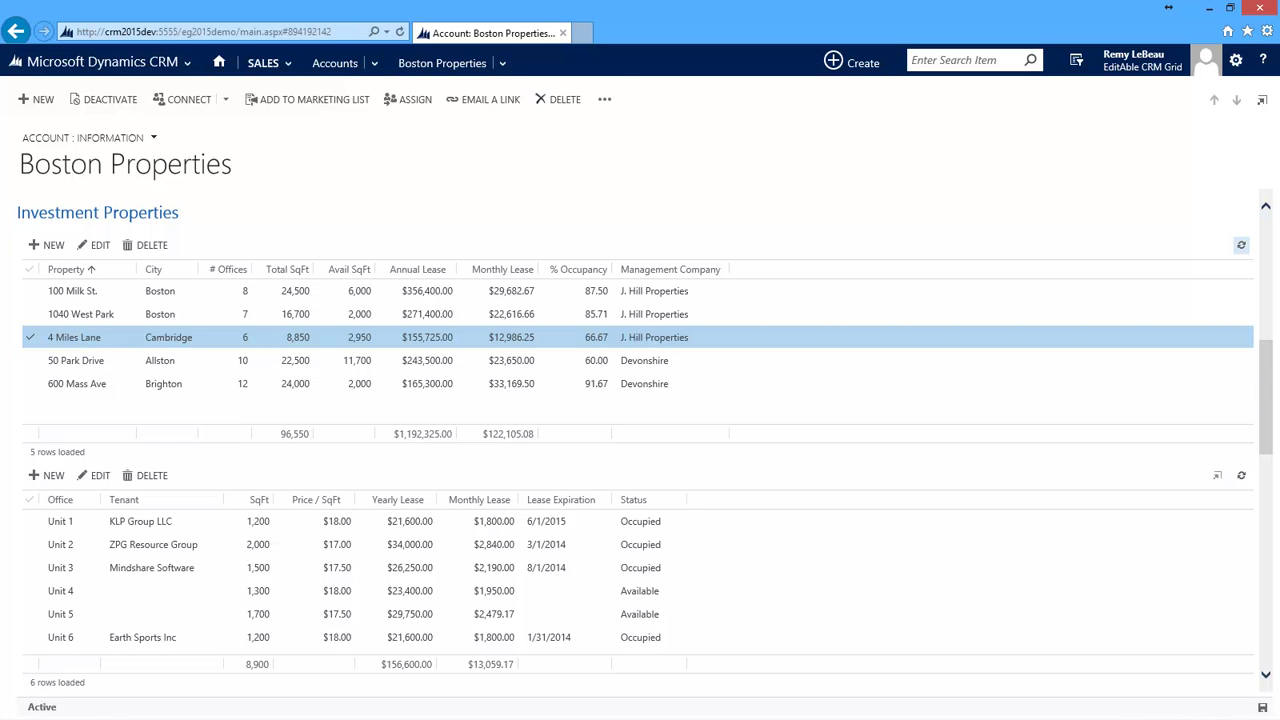
click(1241, 245)
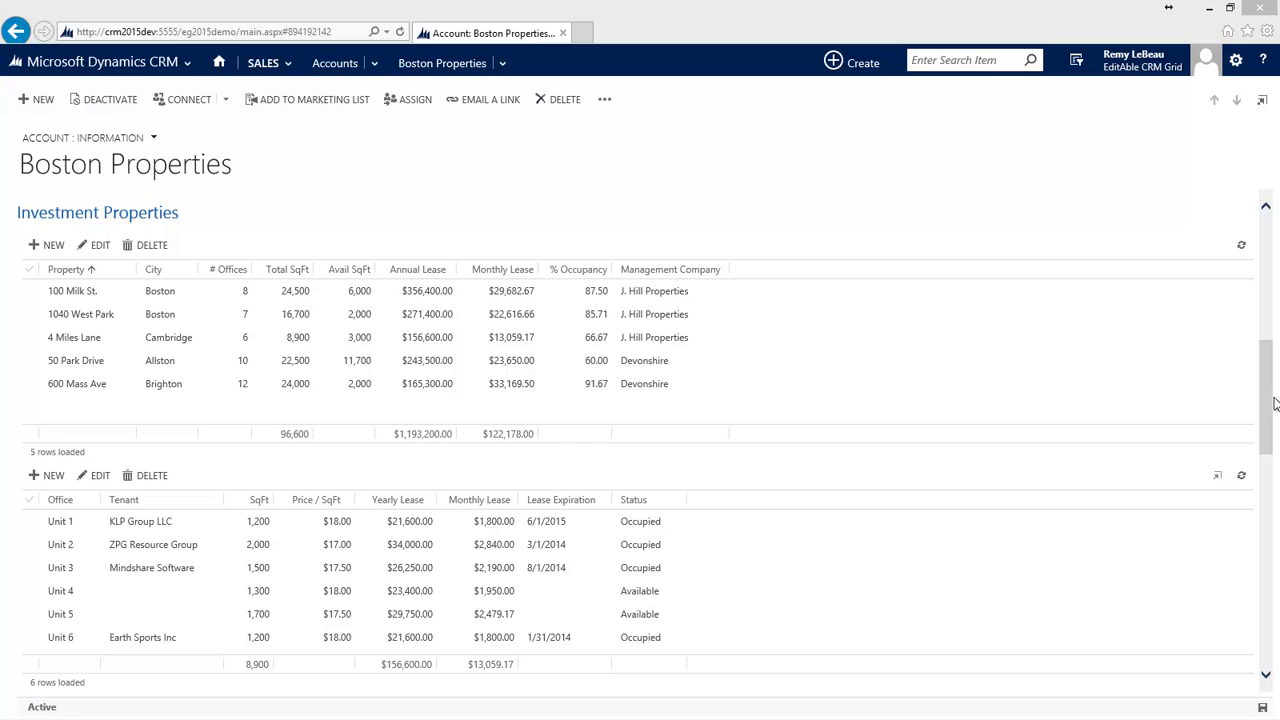
Open the Blown Circuit case record, then close its window
drag(1267, 409, 1276, 513)
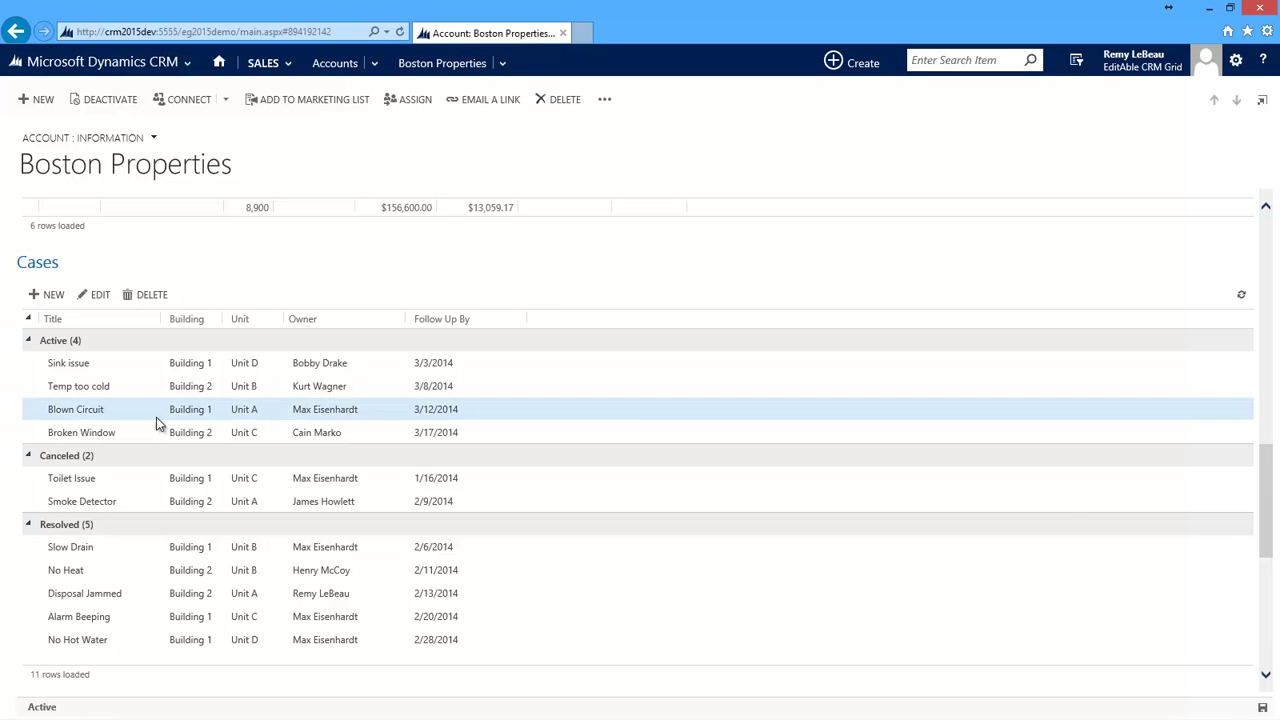
click(86, 412)
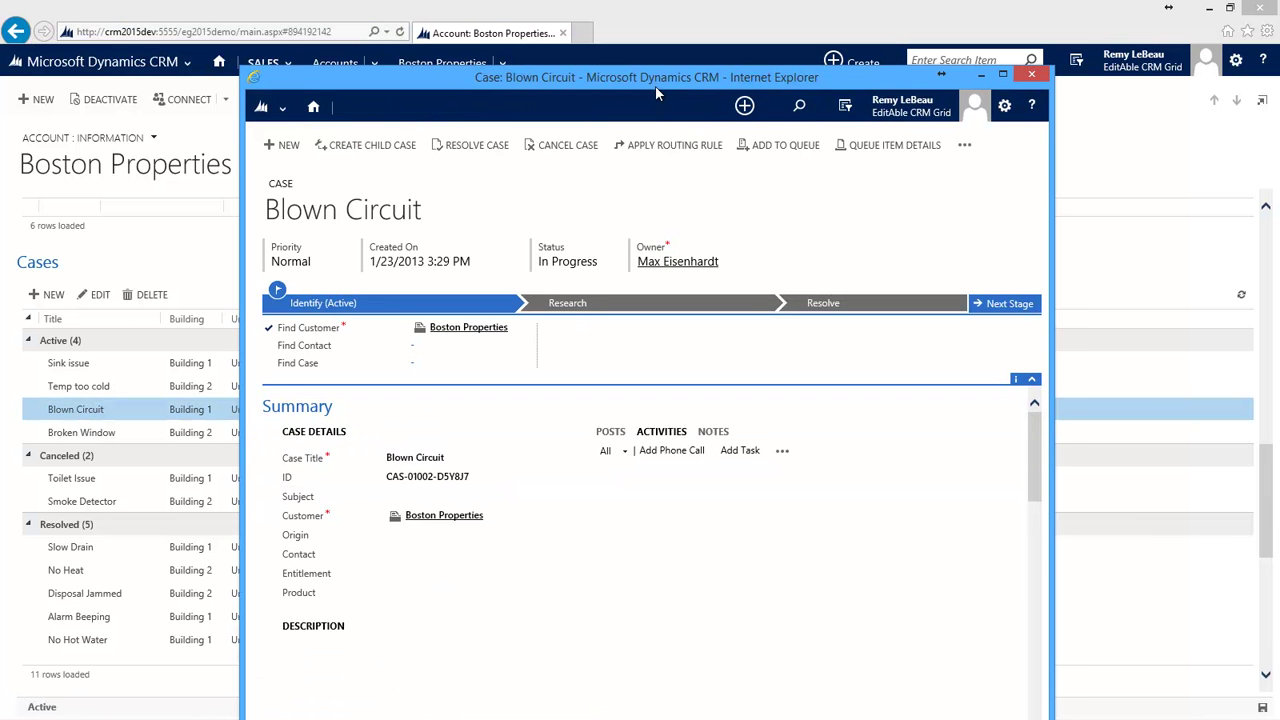
drag(701, 76, 703, 20)
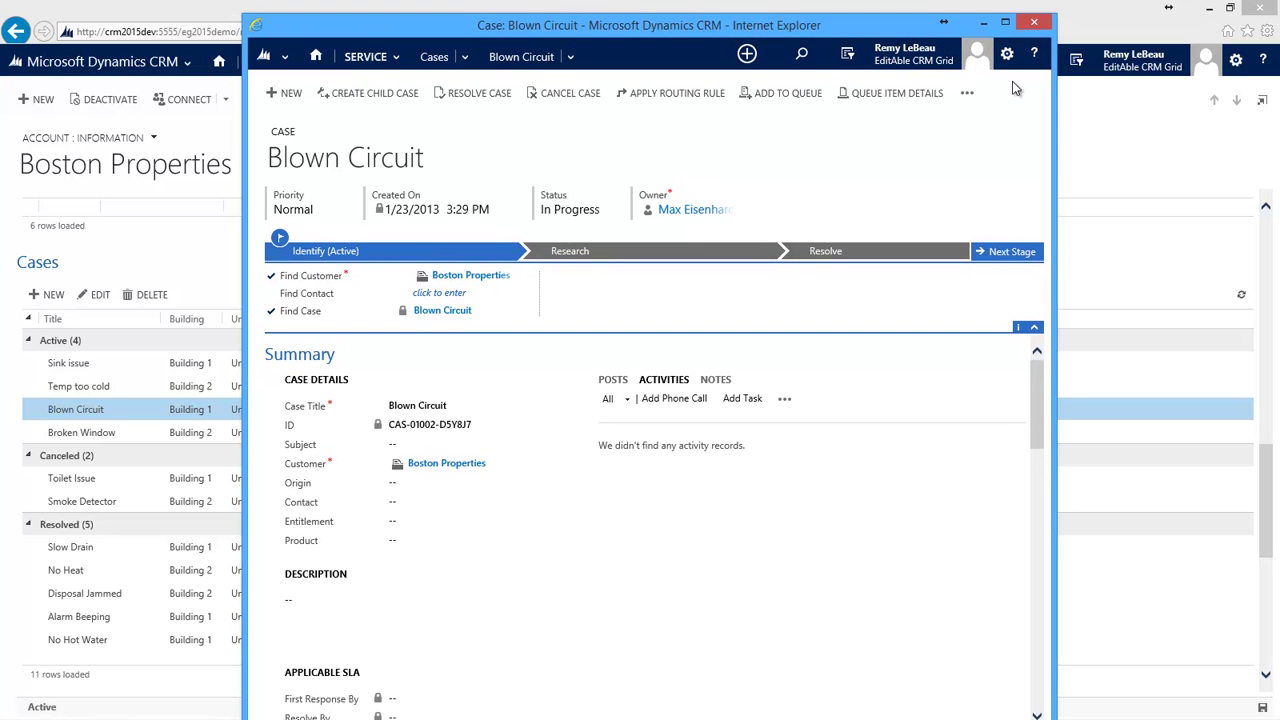
click(1035, 24)
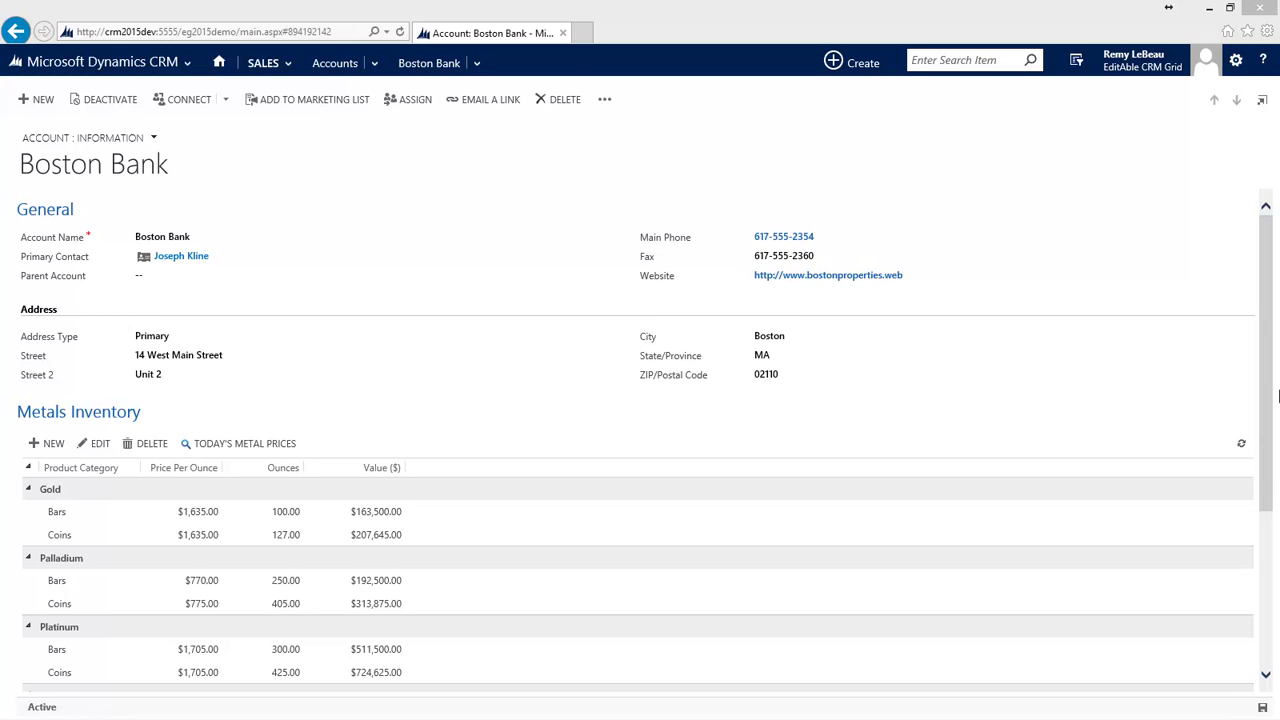
Open Kitco's current metal prices from the Metals Inventory grid
click(276, 448)
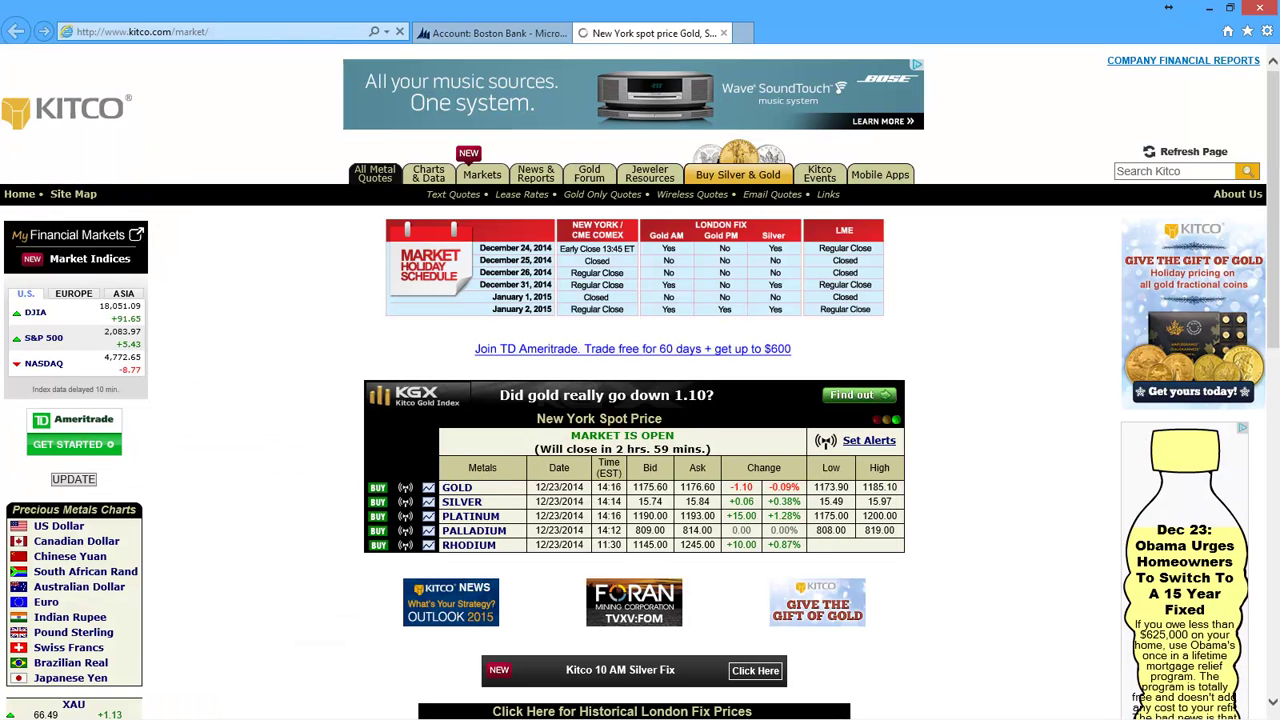
Close the Kitco spot-price tab
click(724, 33)
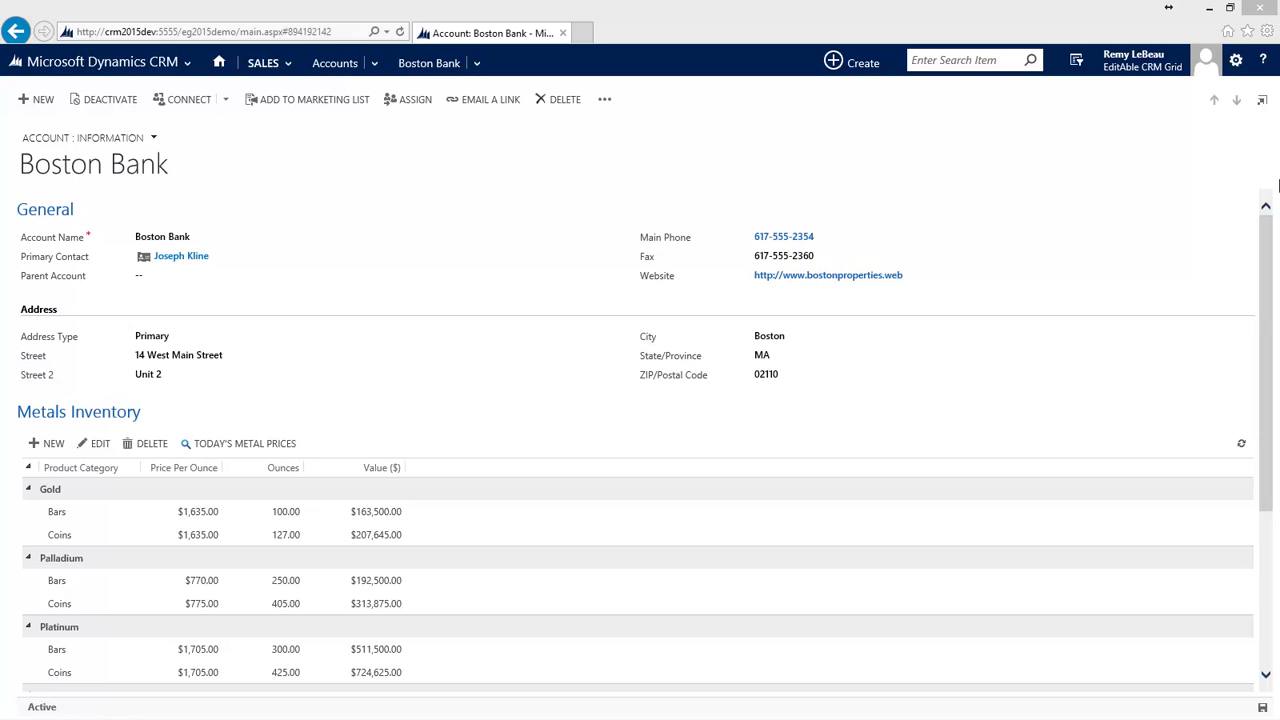
Go to the Sales area and open the Opportunity View tile
click(286, 64)
scroll(381, 129, down, 5)
click(393, 121)
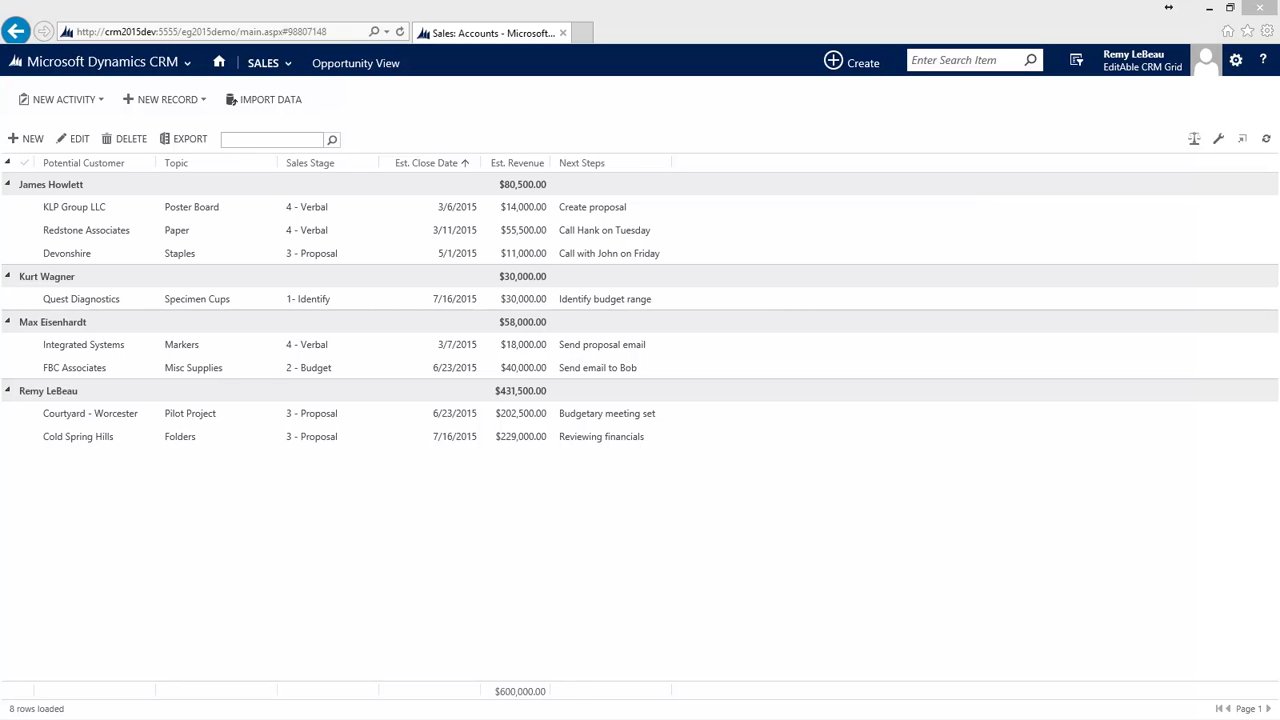
Inline-edit KLP Group LLC's Est. Revenue to 15000 and Quest Diagnostics' Sales Stage to 2 - Budget, then save
click(417, 210)
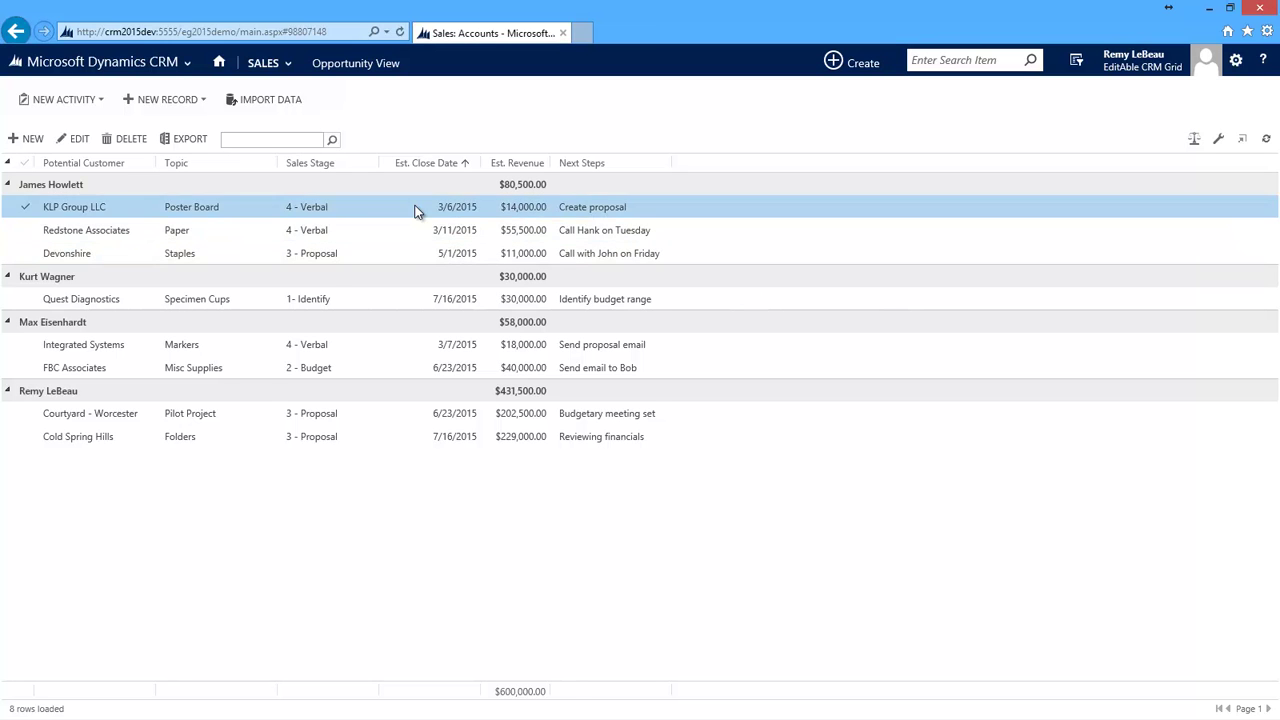
click(389, 296)
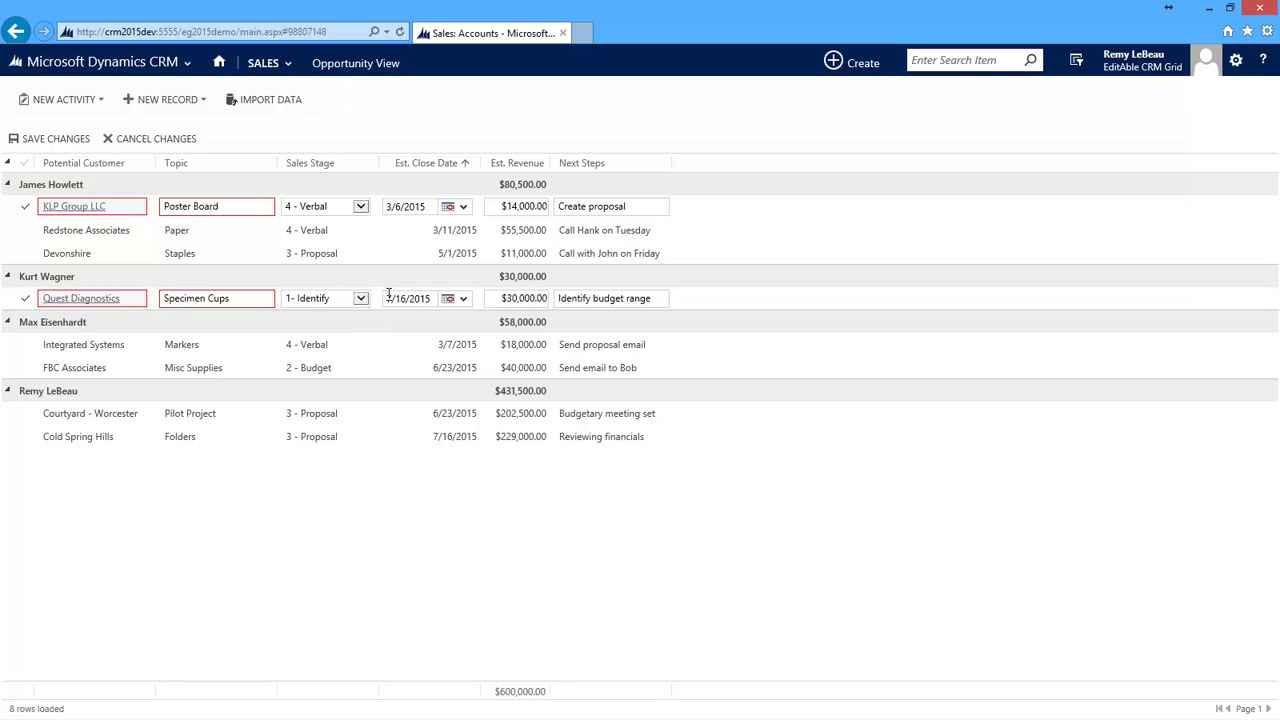
click(530, 206)
text(15000)
click(330, 298)
click(354, 311)
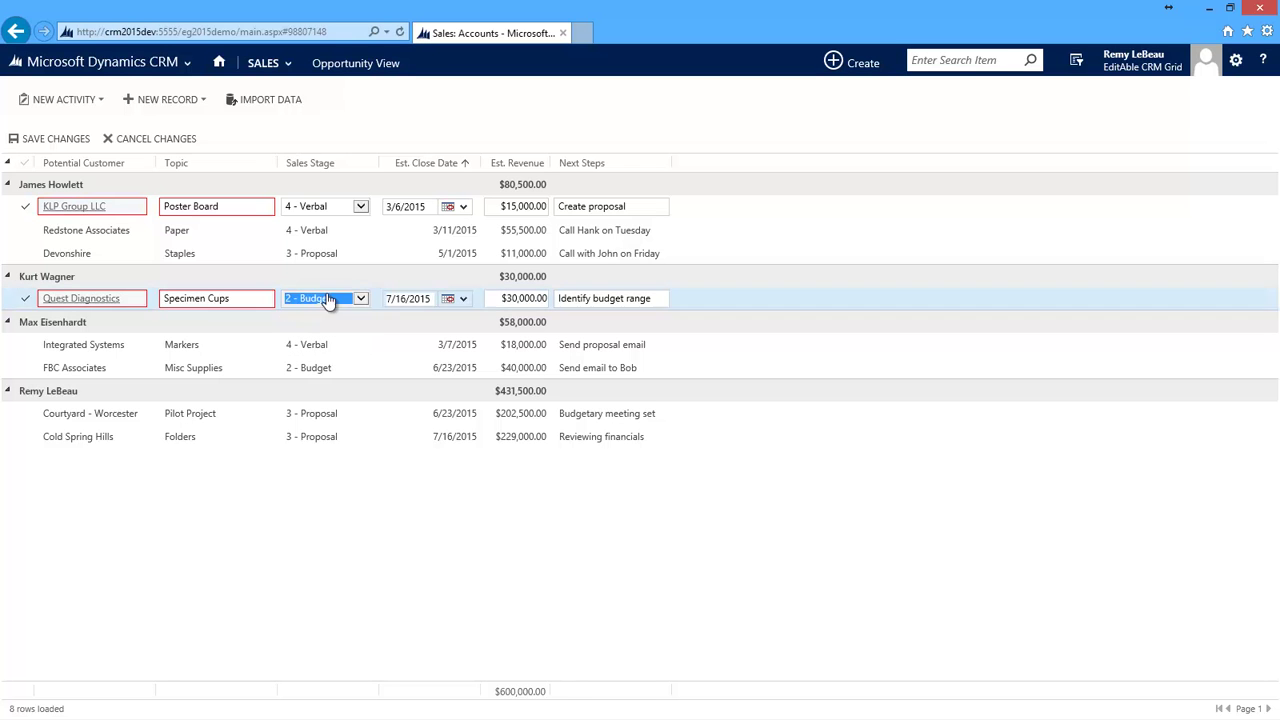
click(76, 139)
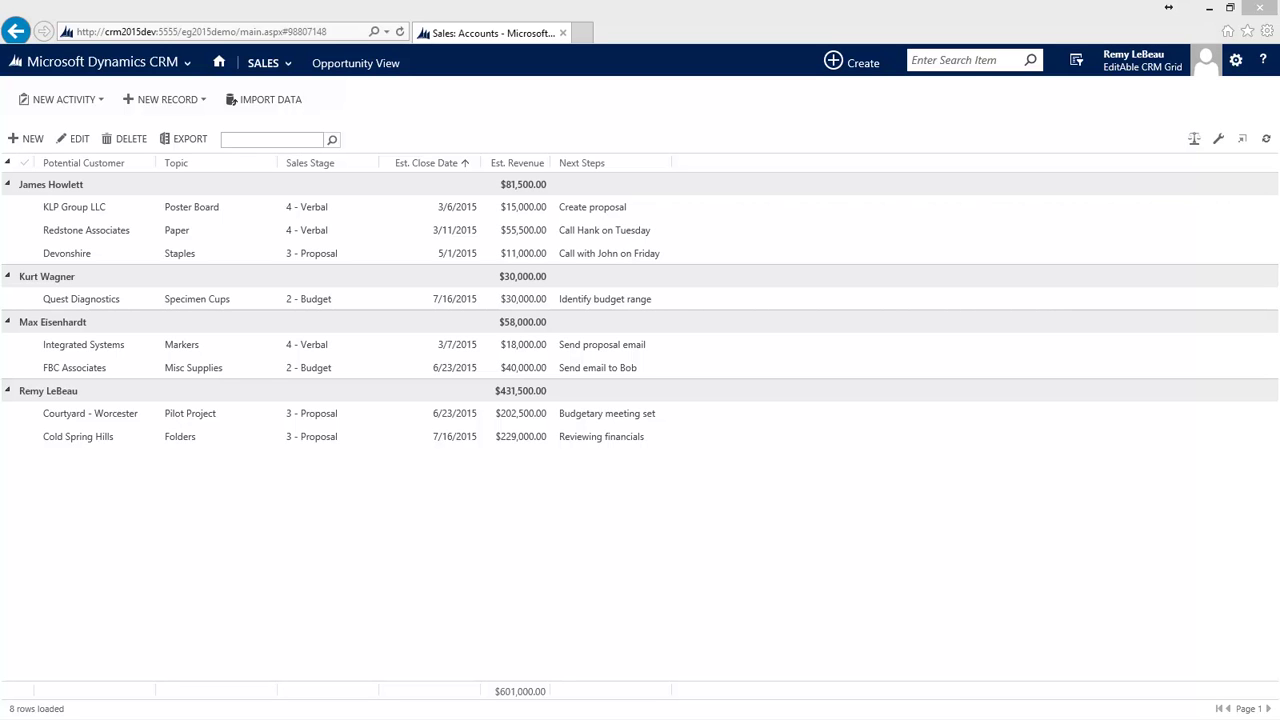
Switch the grid's display currency to euro (EUR) to convert the opportunity revenues
click(1195, 142)
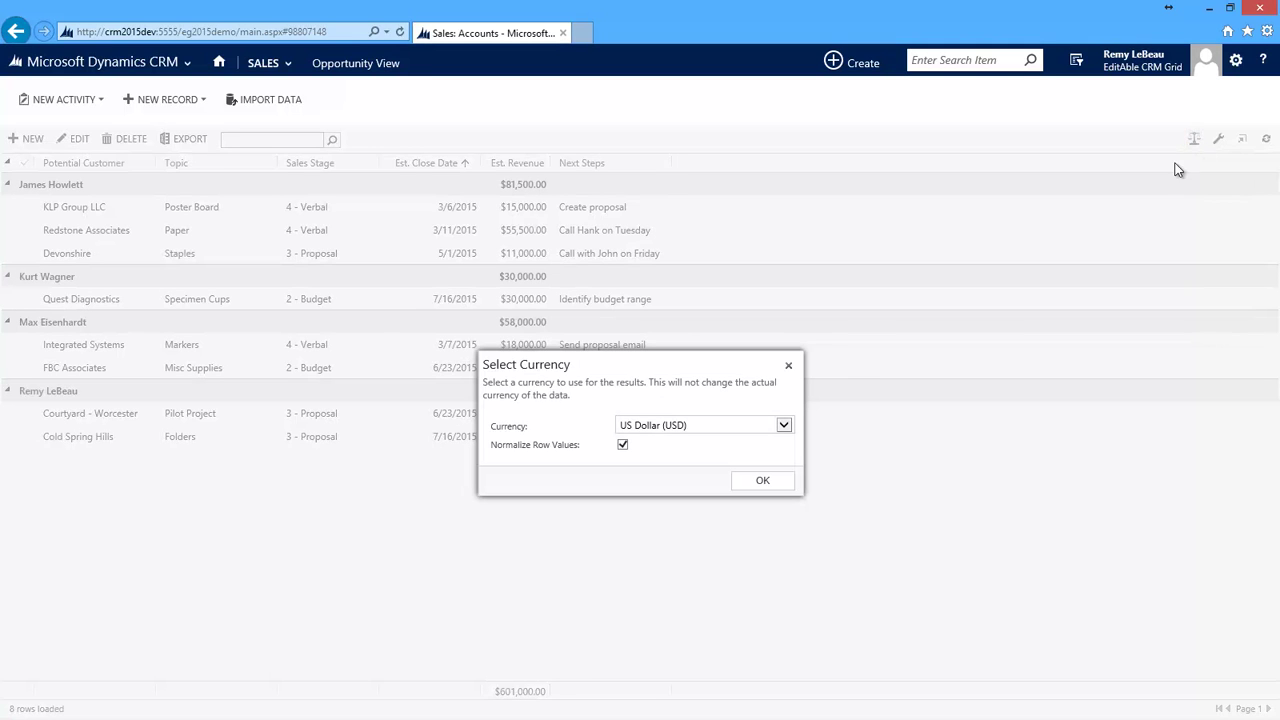
click(786, 428)
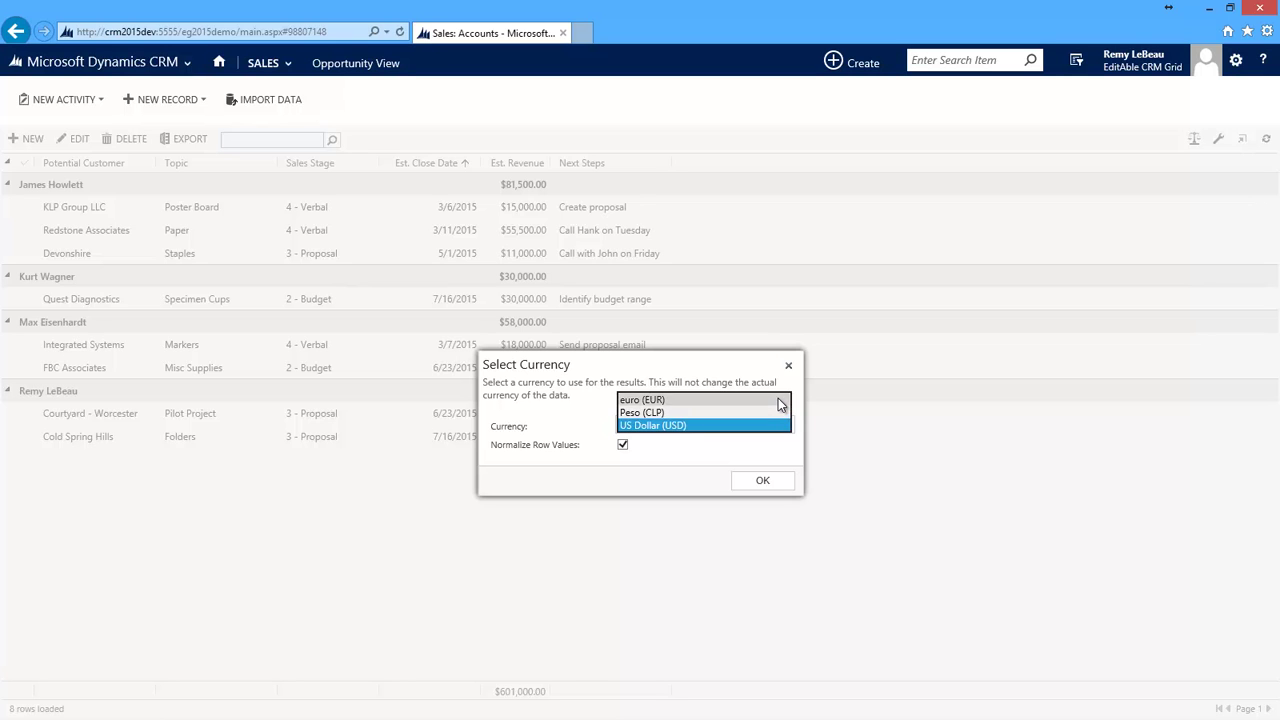
click(778, 399)
click(766, 481)
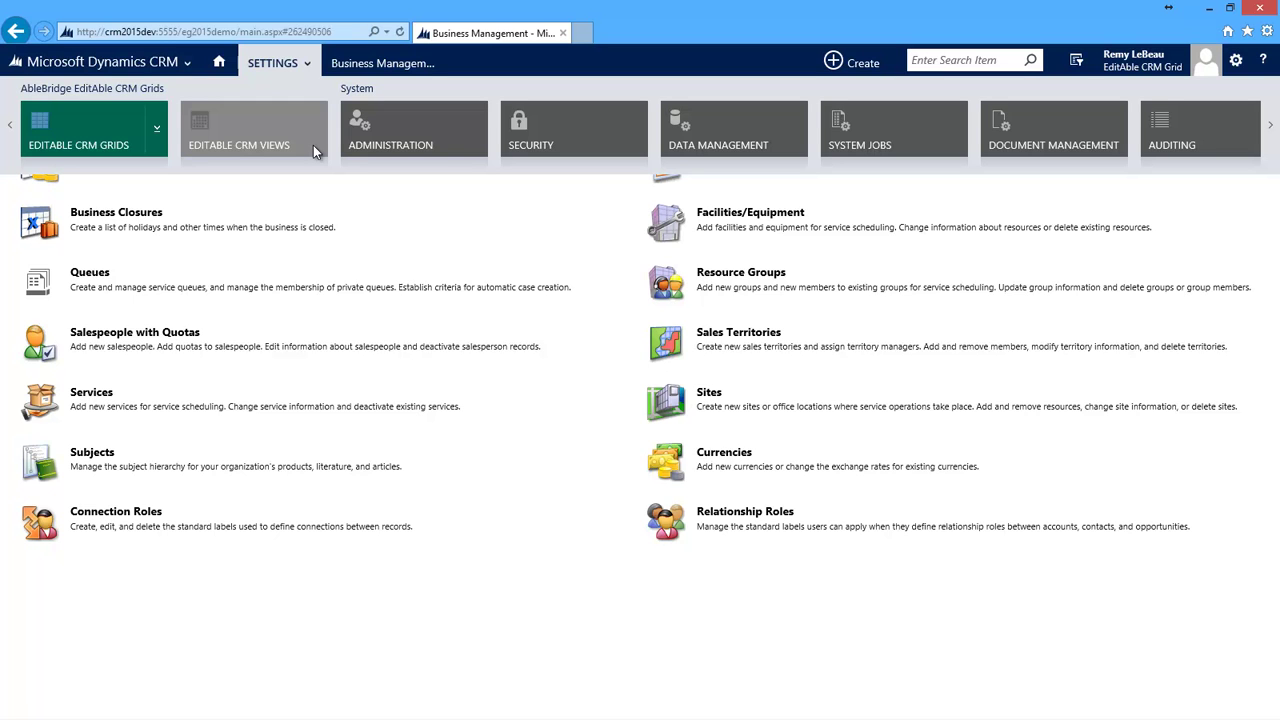
On Editable CRM Views, choose entity Opportunity and view My Open Opportunities
click(313, 145)
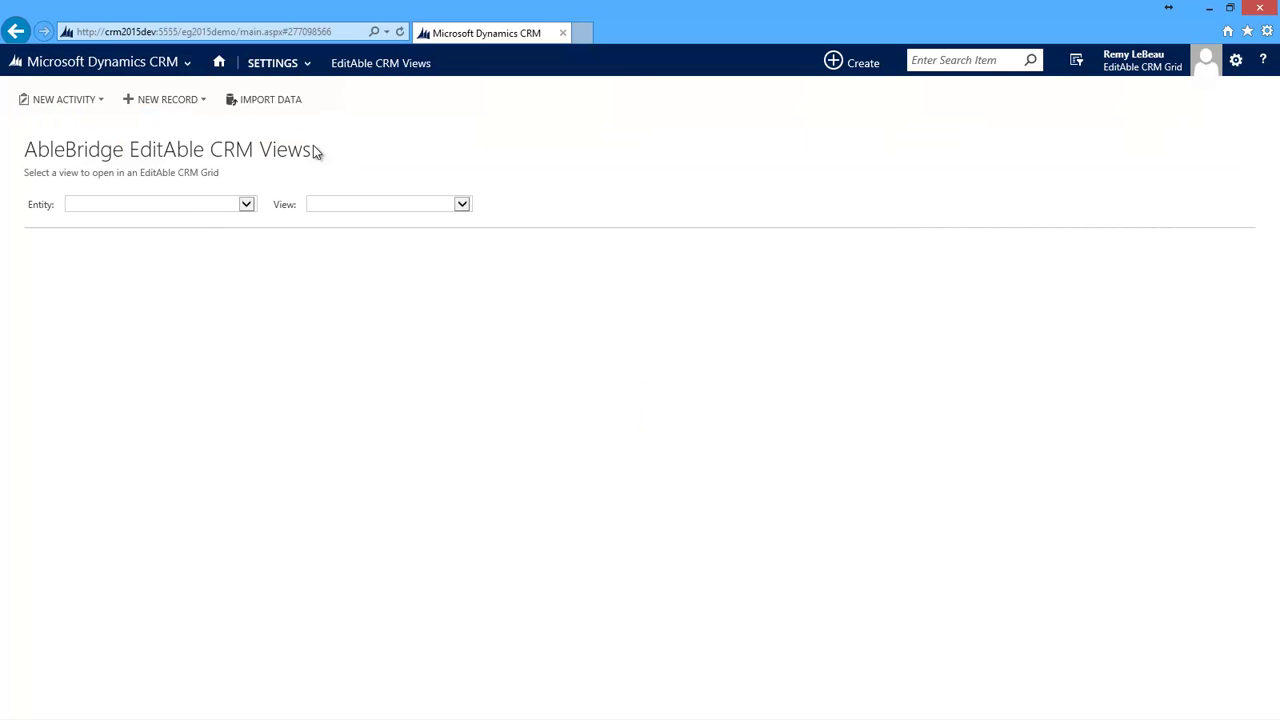
click(246, 204)
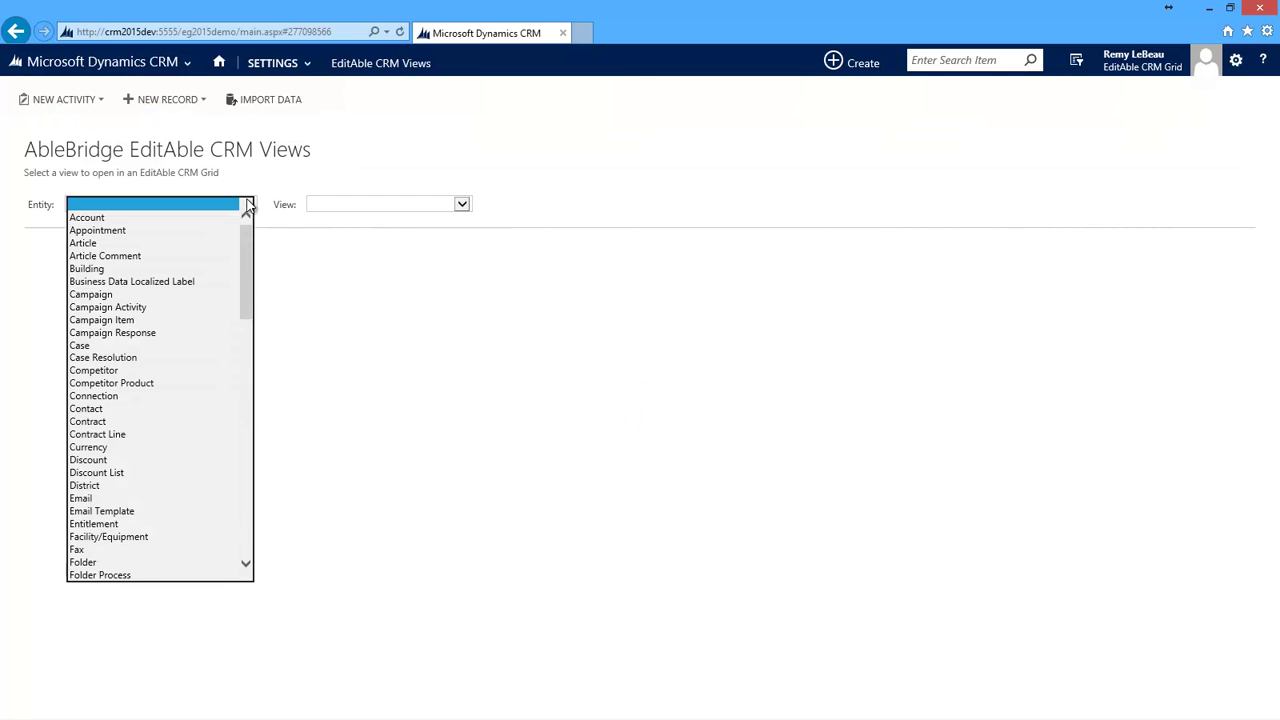
key(o)
key(Tab)
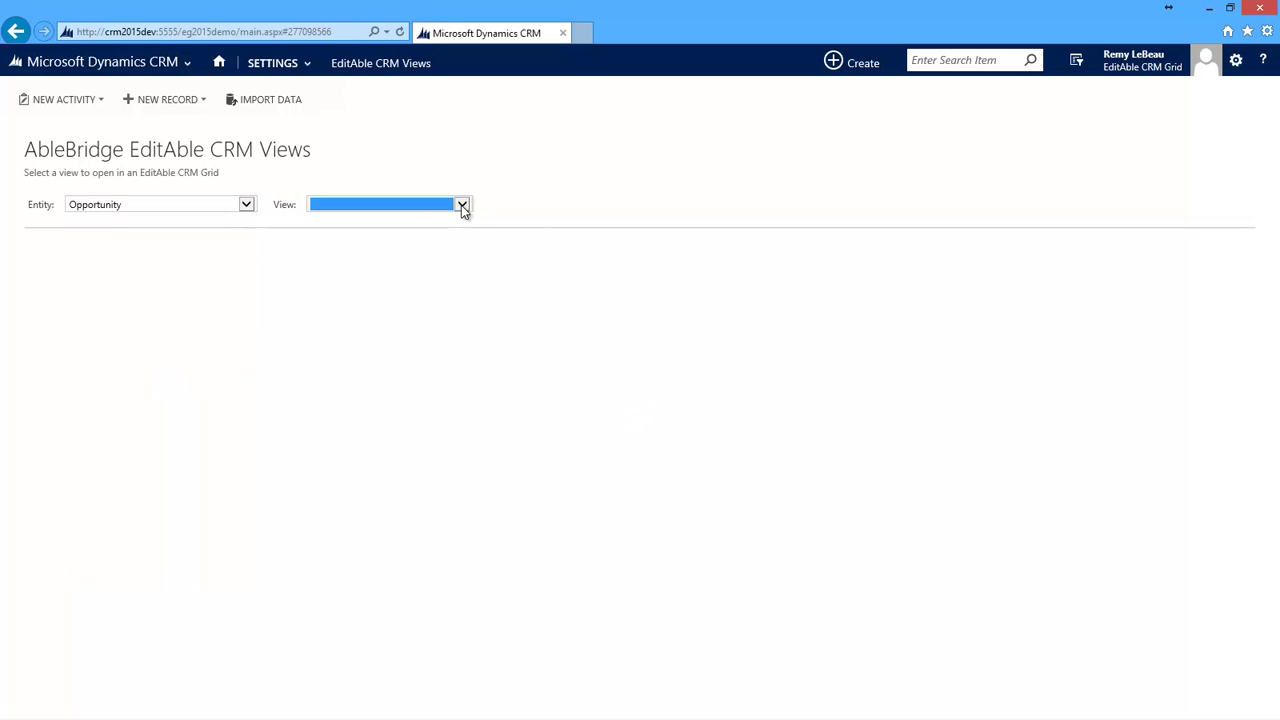
click(462, 205)
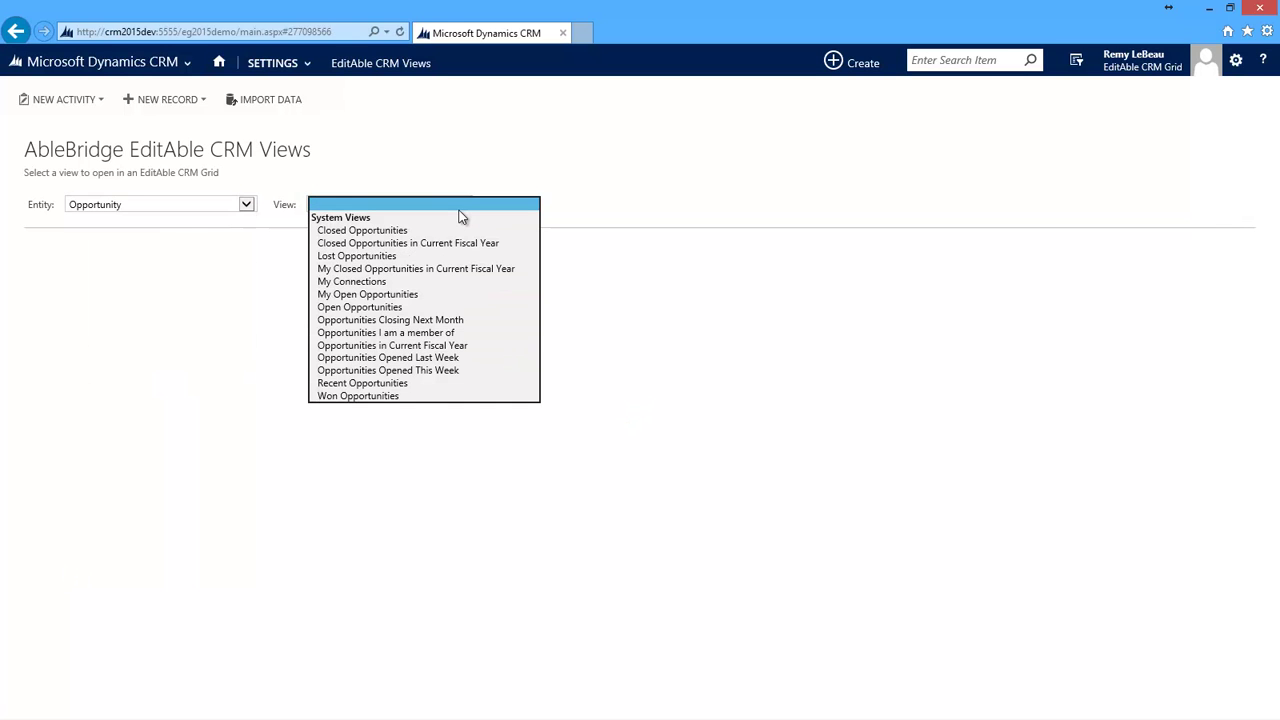
click(455, 293)
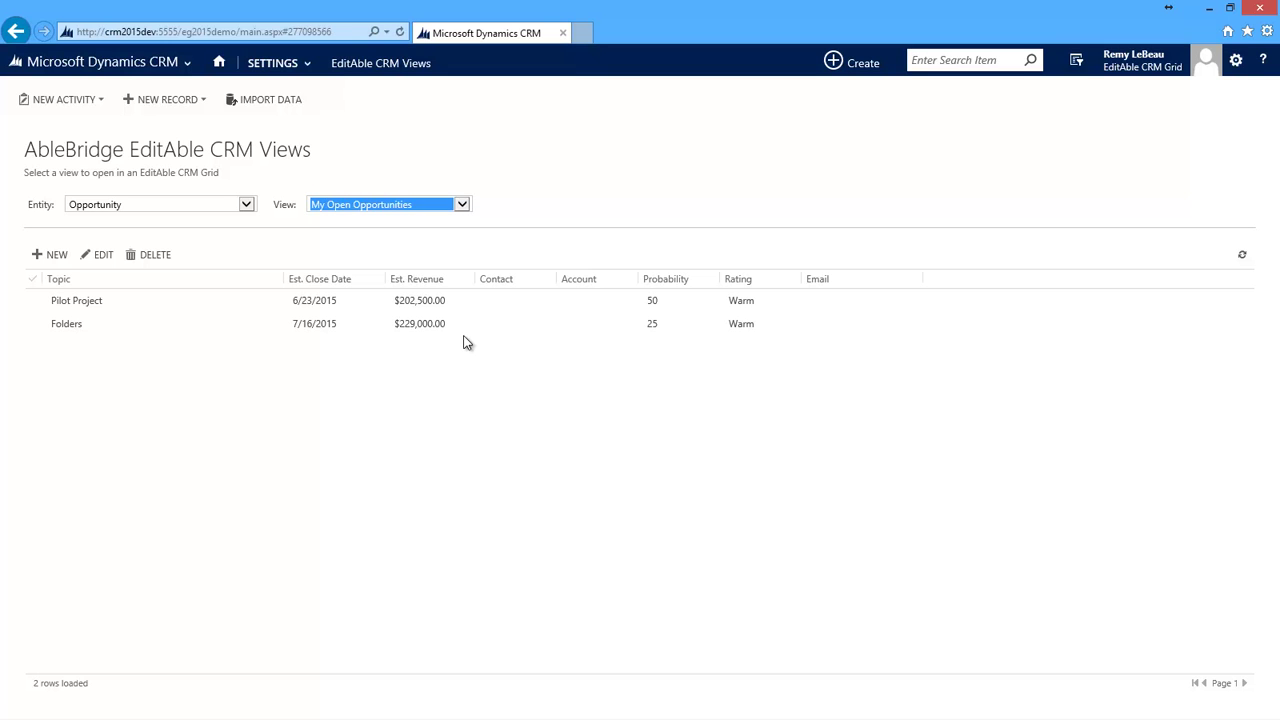
Change the Folders opportunity's Est. Close Date to July 17, 2015 and save the change
click(201, 326)
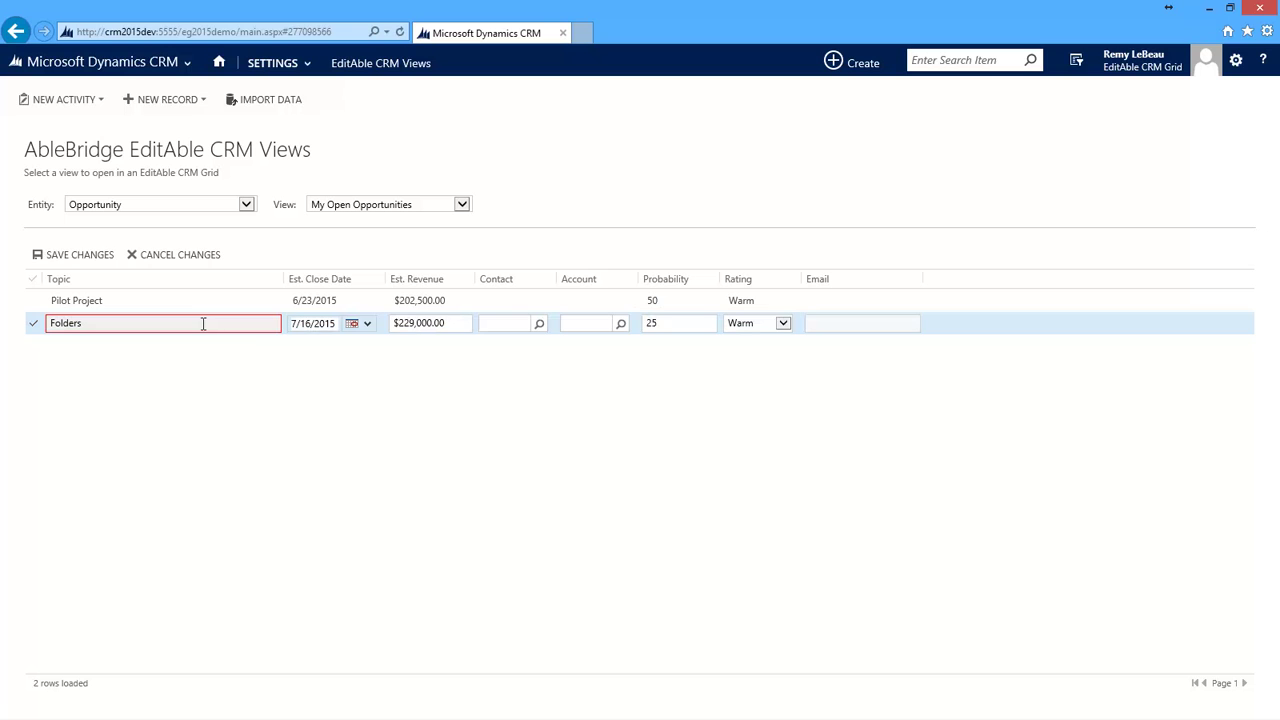
click(367, 325)
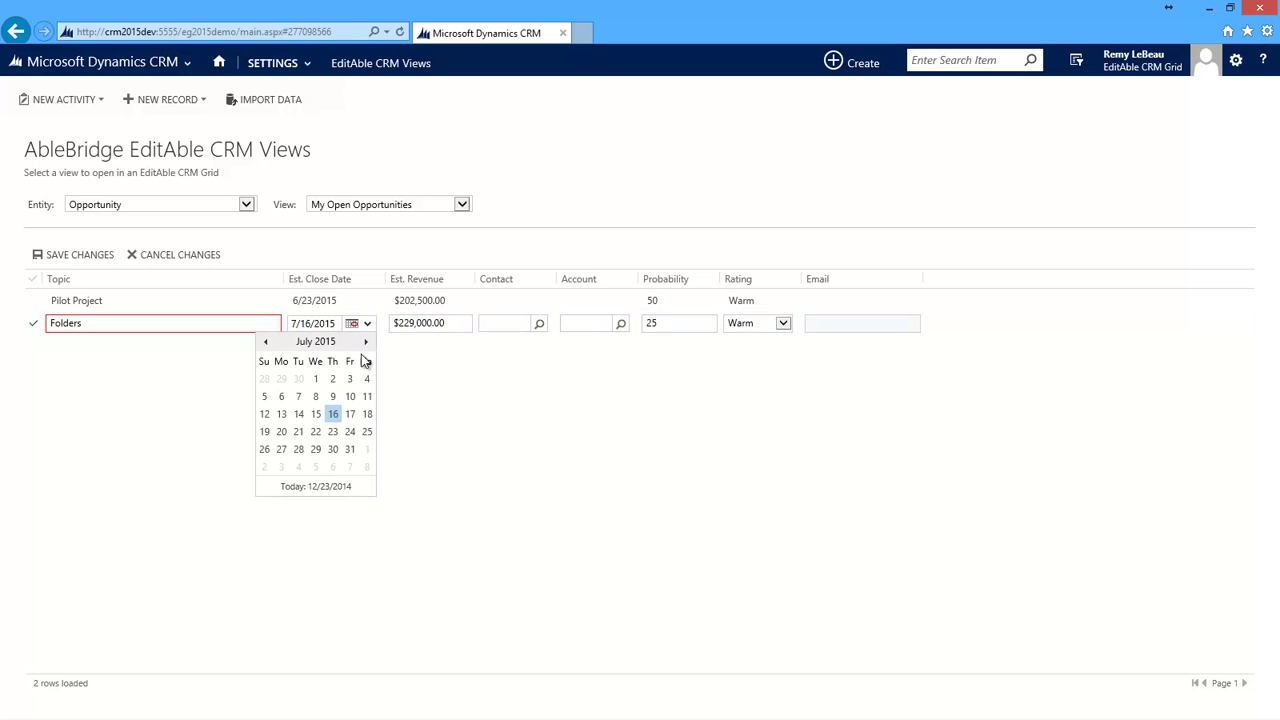
click(350, 416)
click(100, 258)
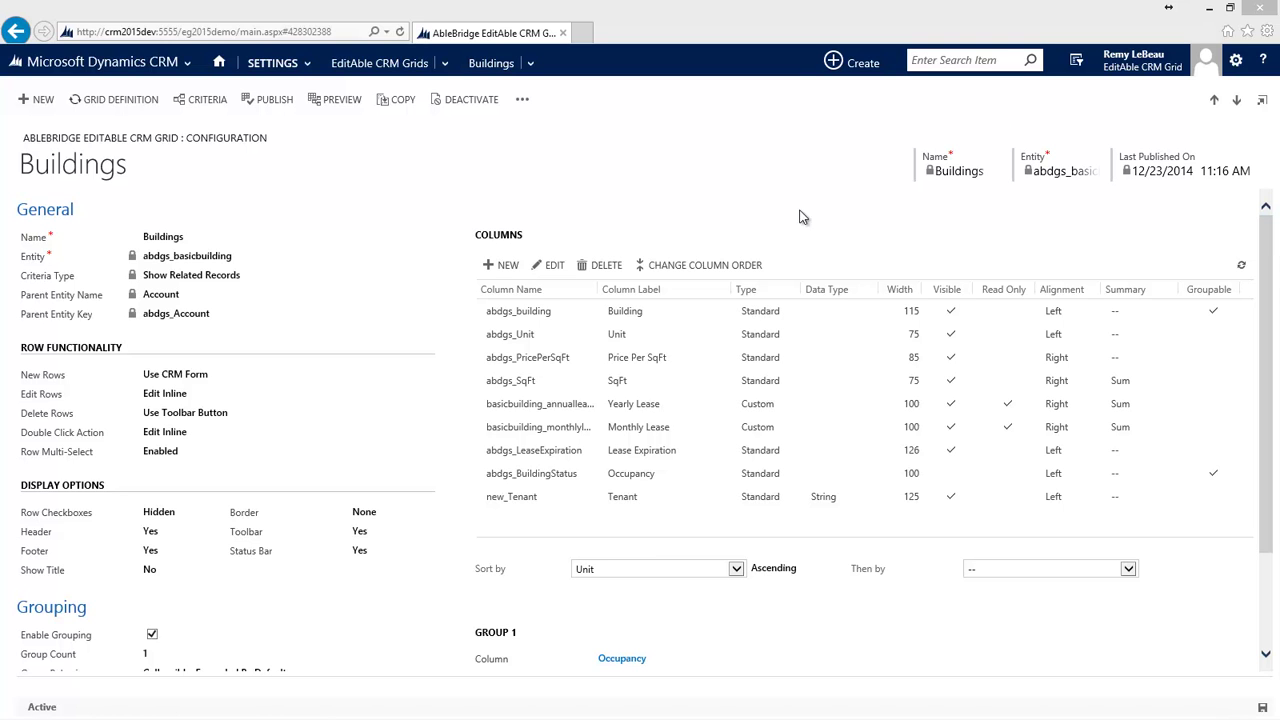
click(759, 270)
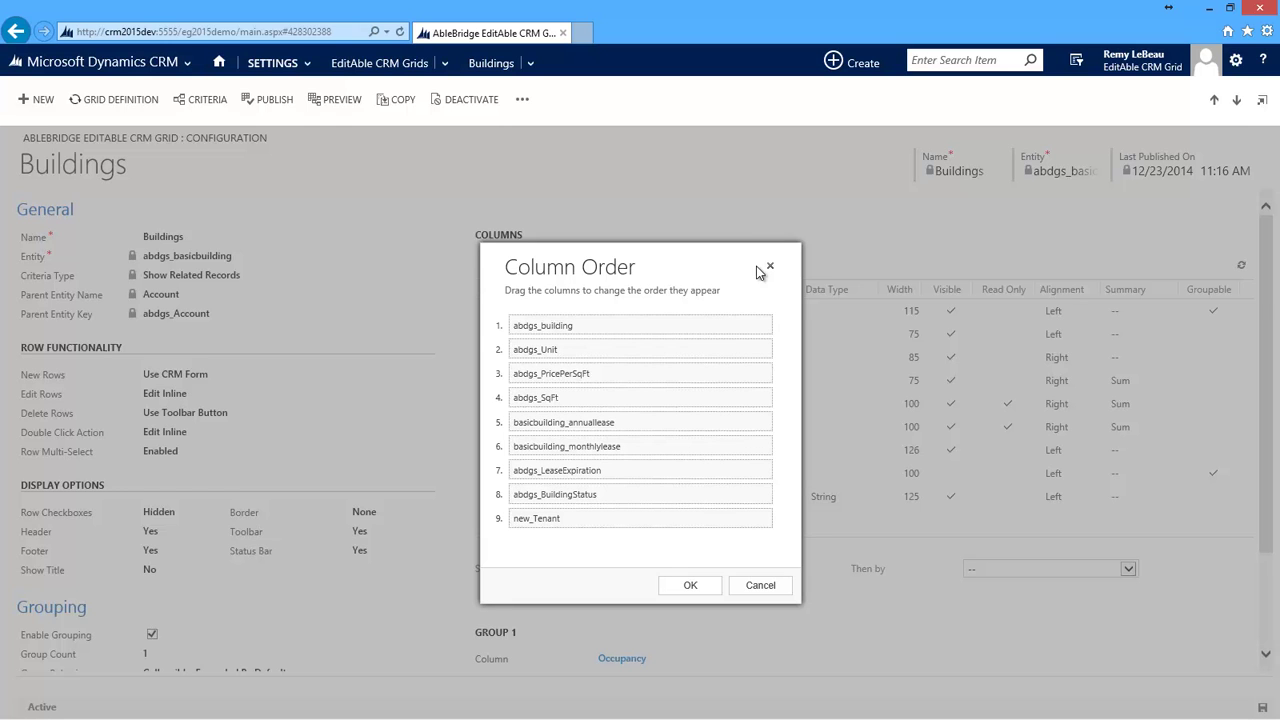
drag(703, 349, 705, 323)
click(764, 585)
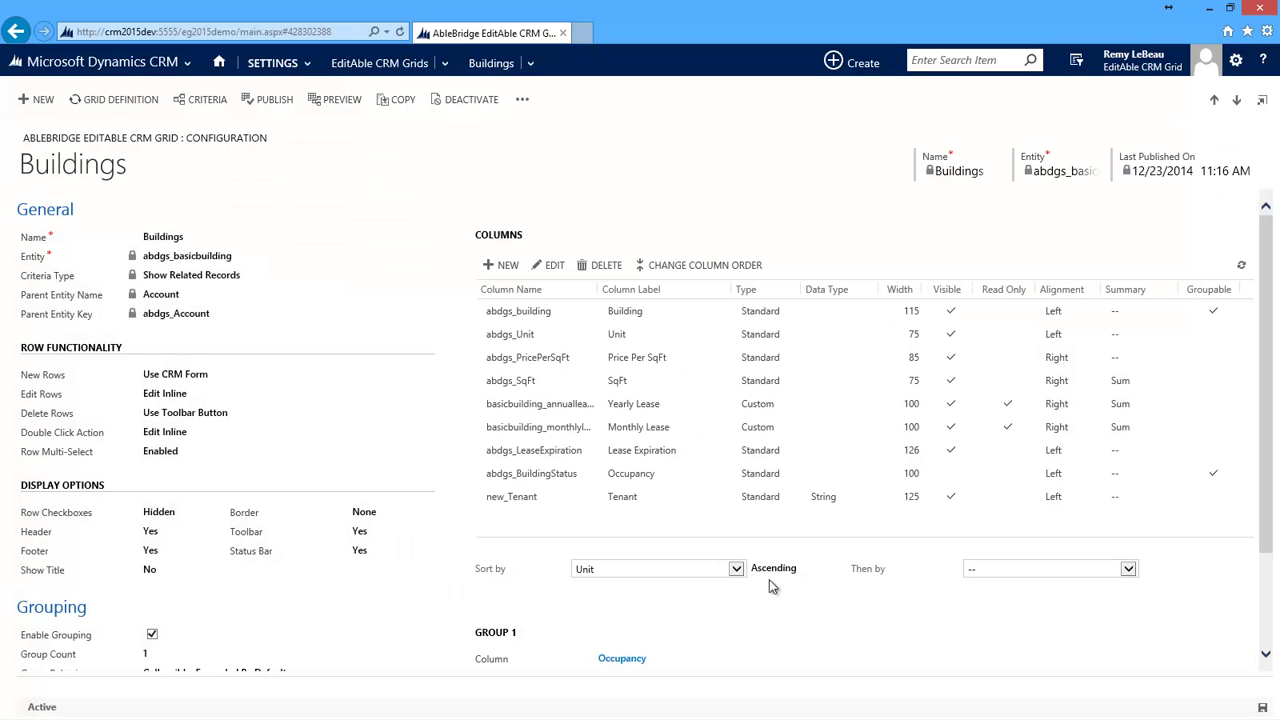